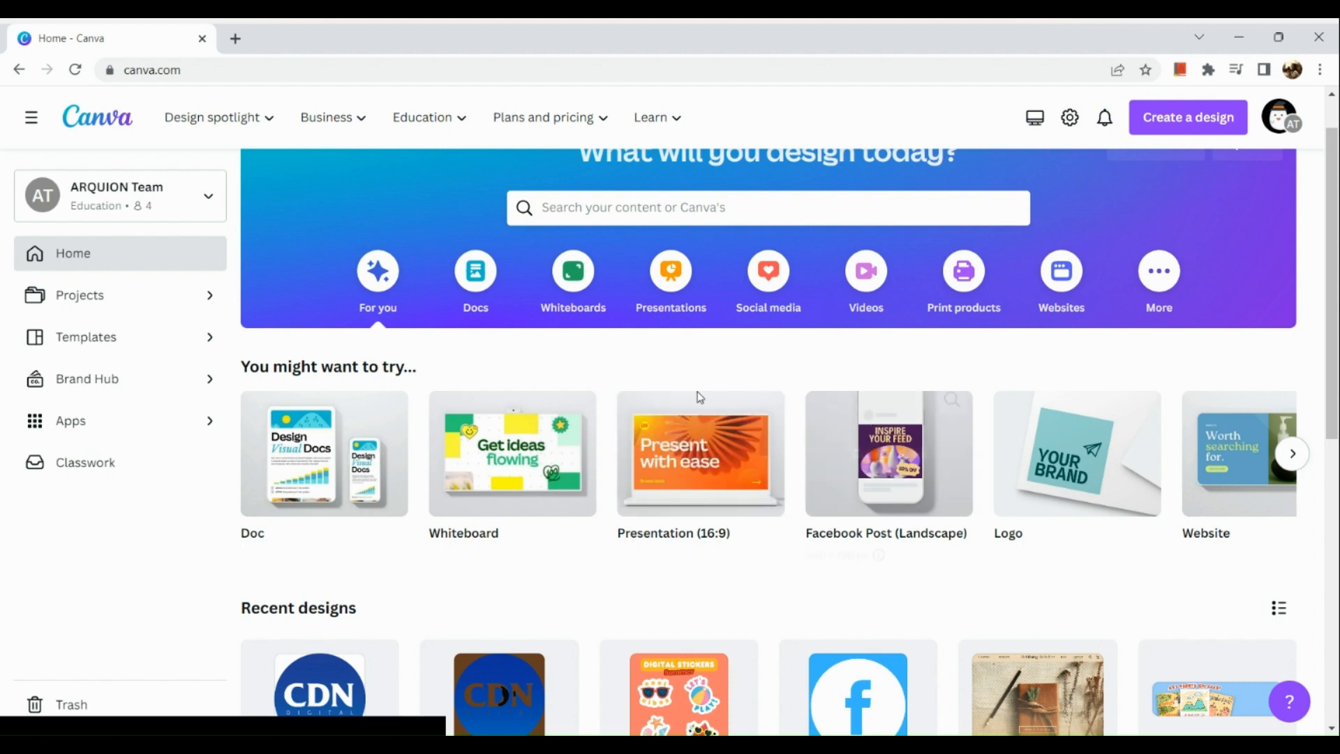
# - Create a blank Presentation (16:9) design and decline opening it in the desktop app
pyautogui.moveTo(660, 440)
pyautogui.scroll(3, 659, 439)
pyautogui.scroll(3, 661, 440)
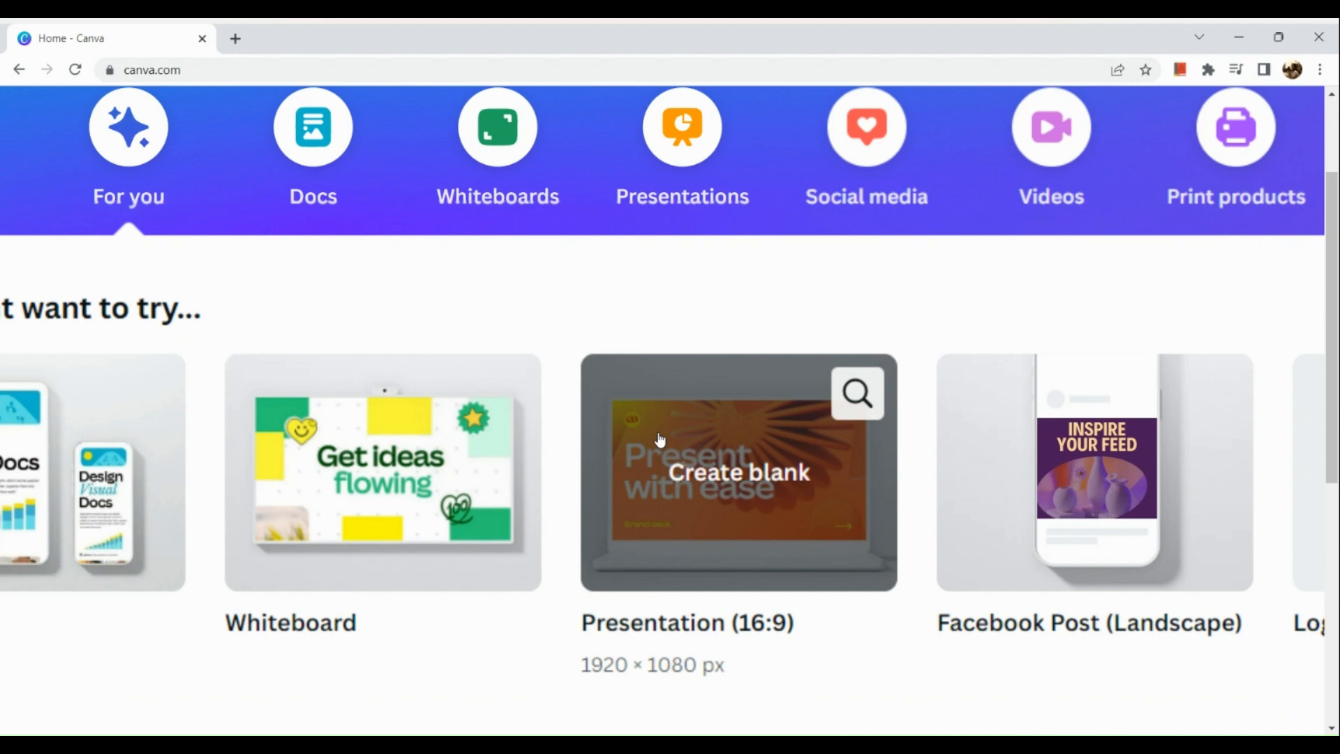
pyautogui.click(660, 440)
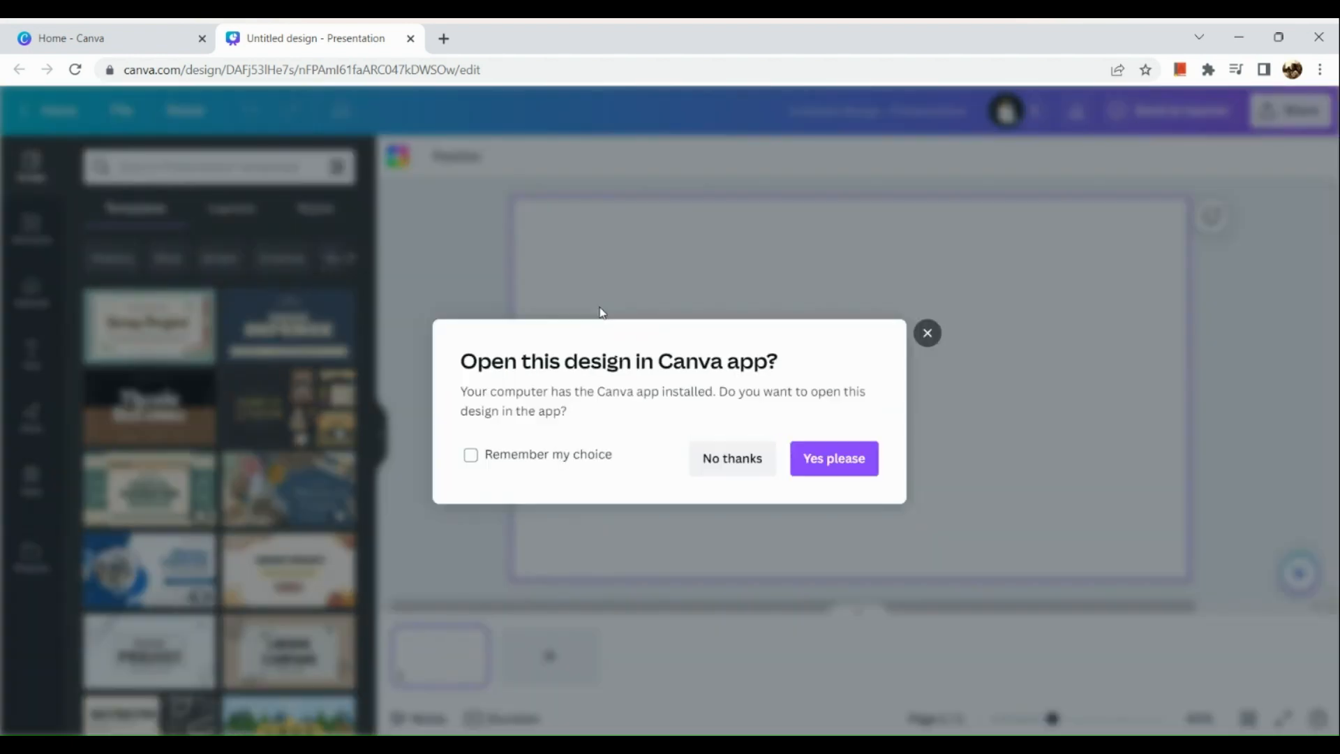
pyautogui.click(738, 455)
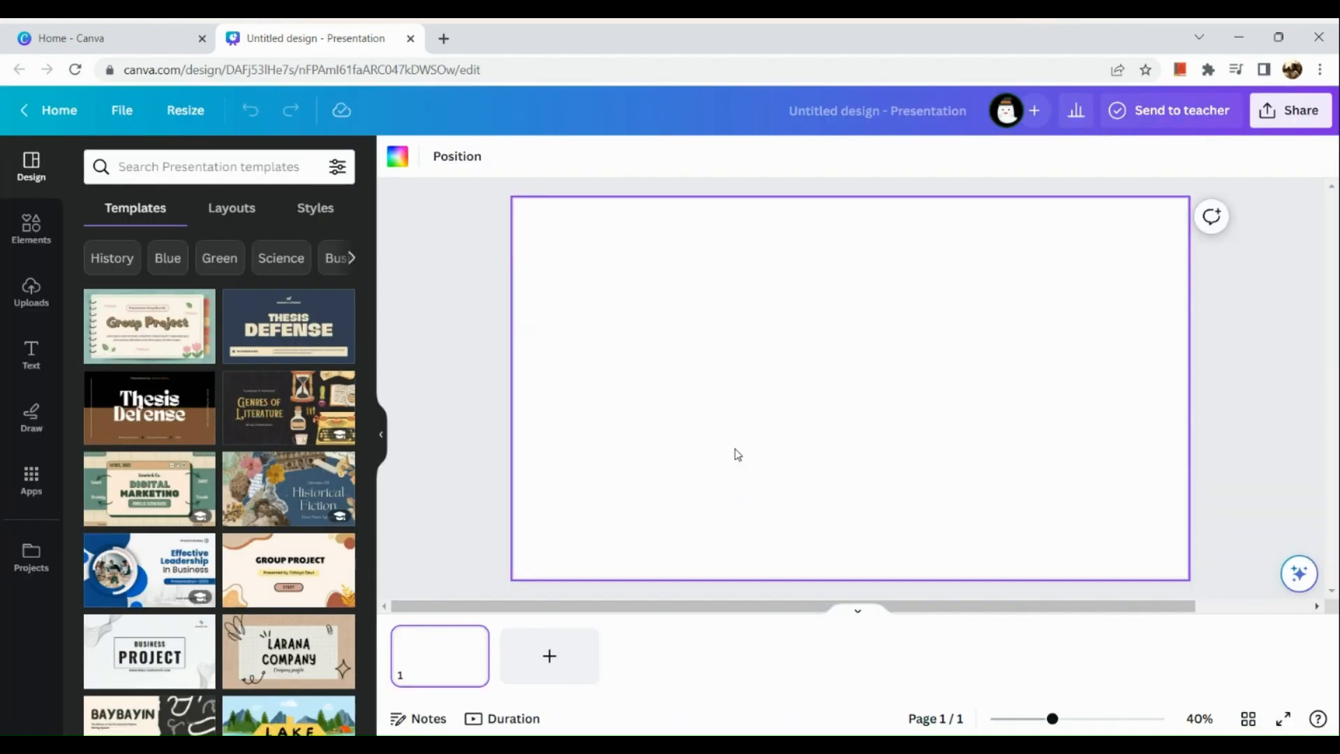
# - Search the elements library for "gradient"
pyautogui.click(31, 225)
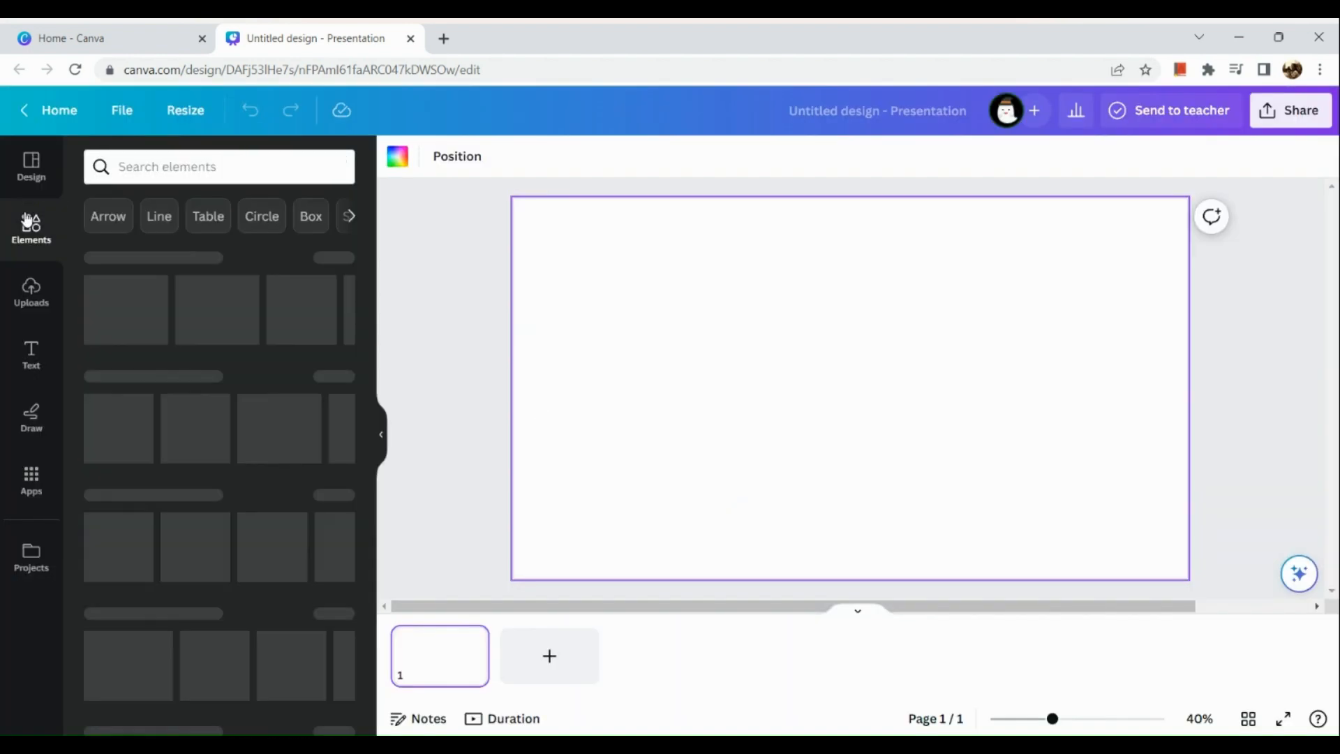
pyautogui.scroll(5, 157, 158)
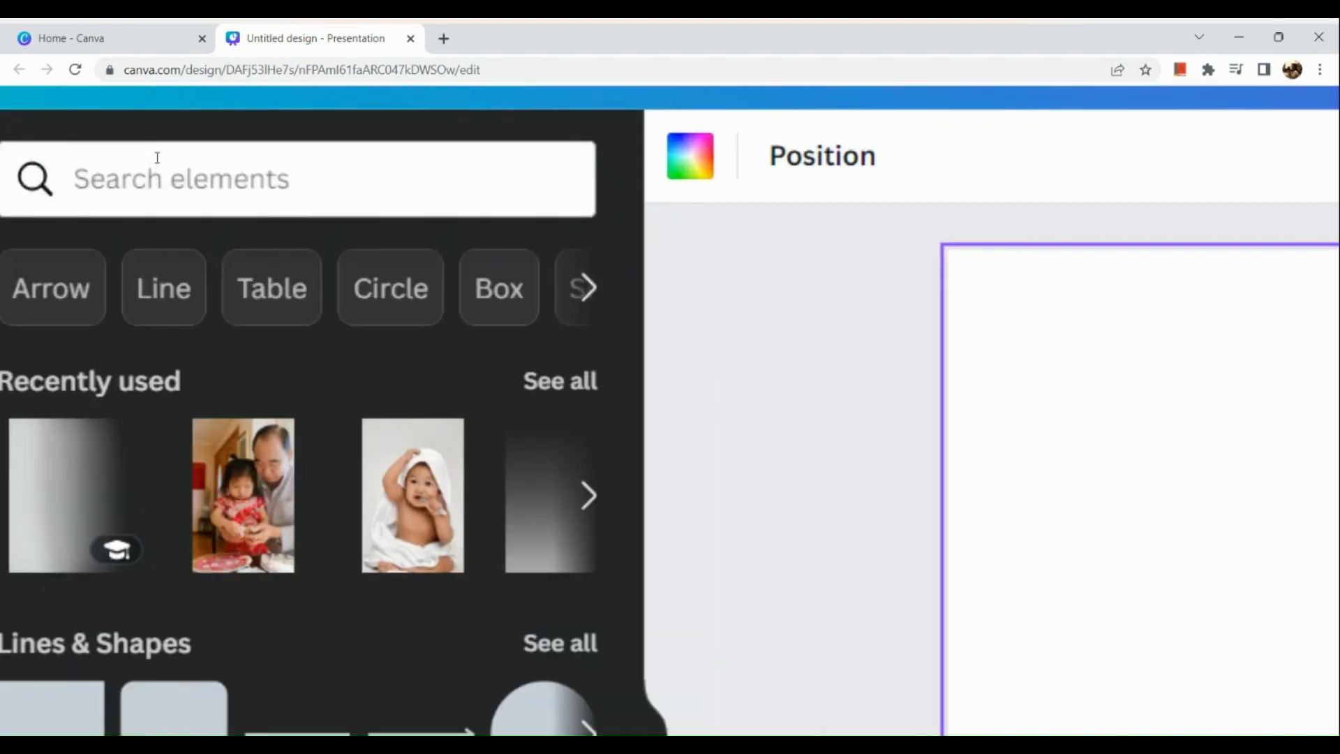
pyautogui.click(157, 158)
pyautogui.write('g')
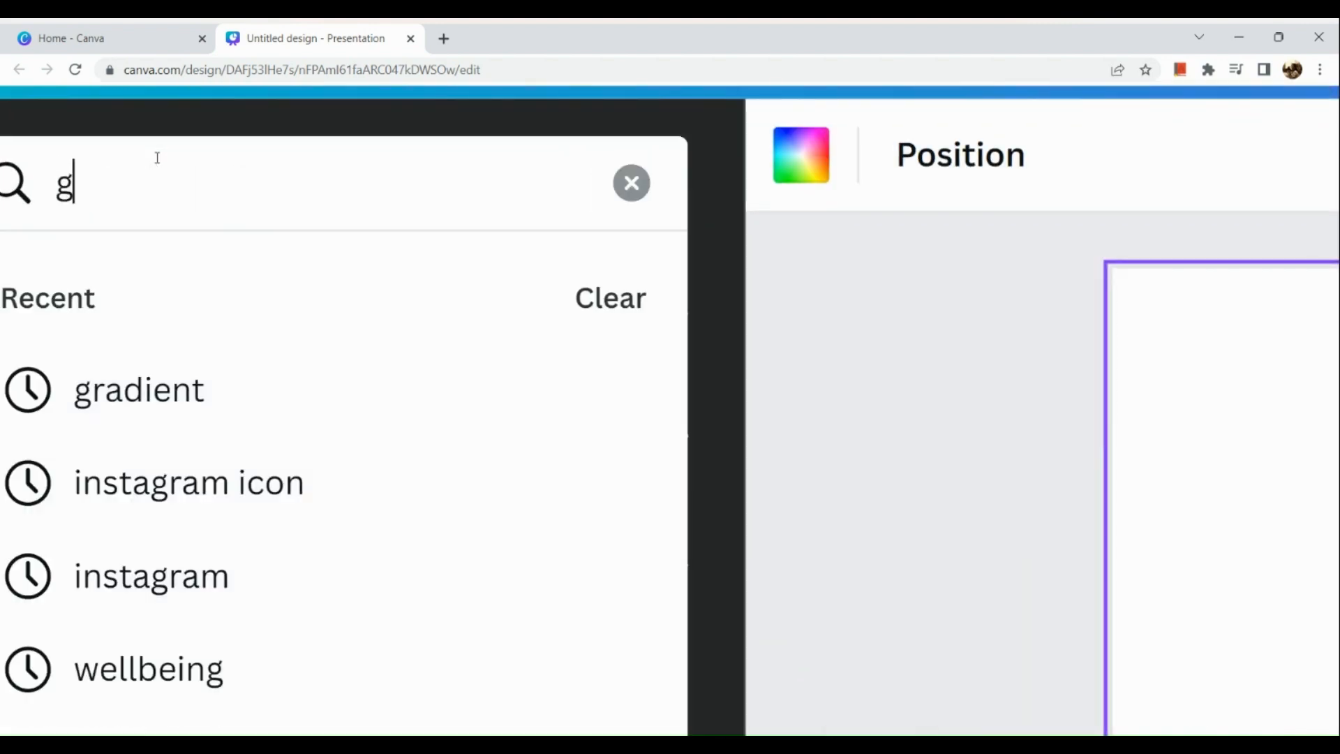
pyautogui.write('radient')
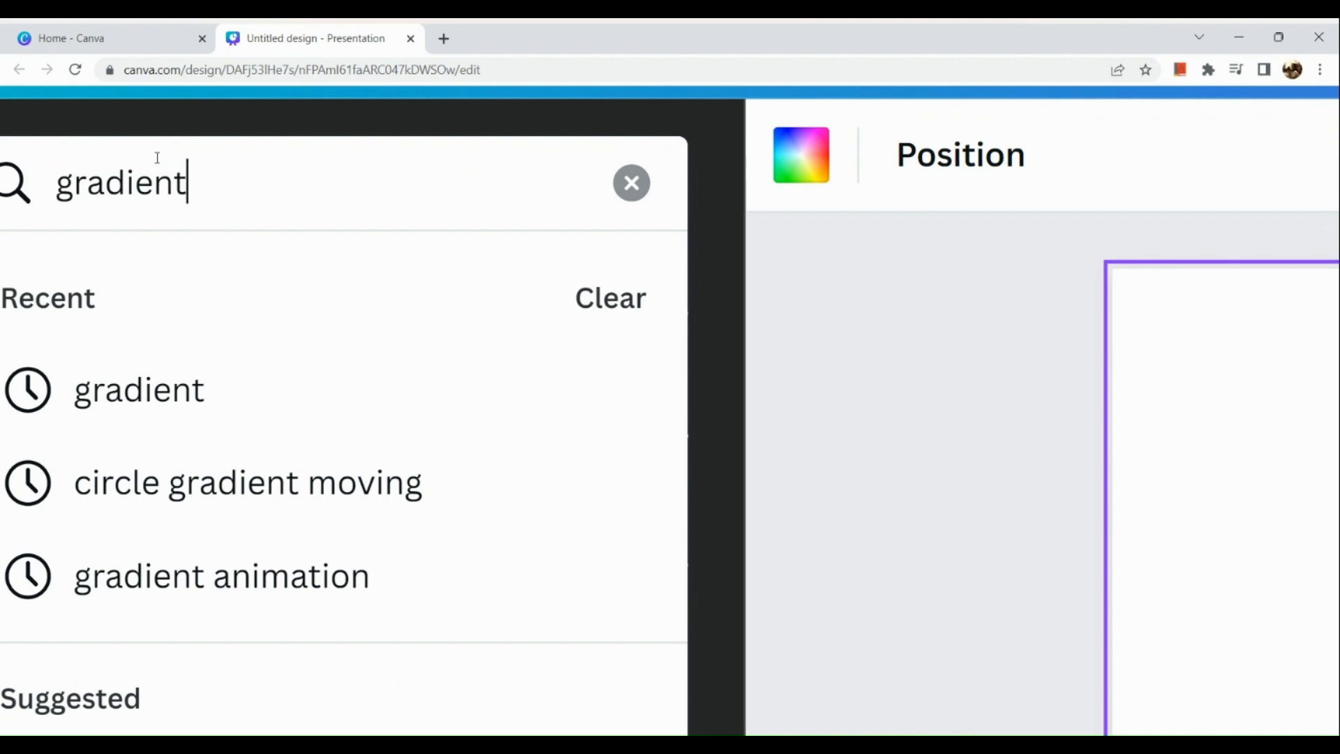
pyautogui.click(161, 381)
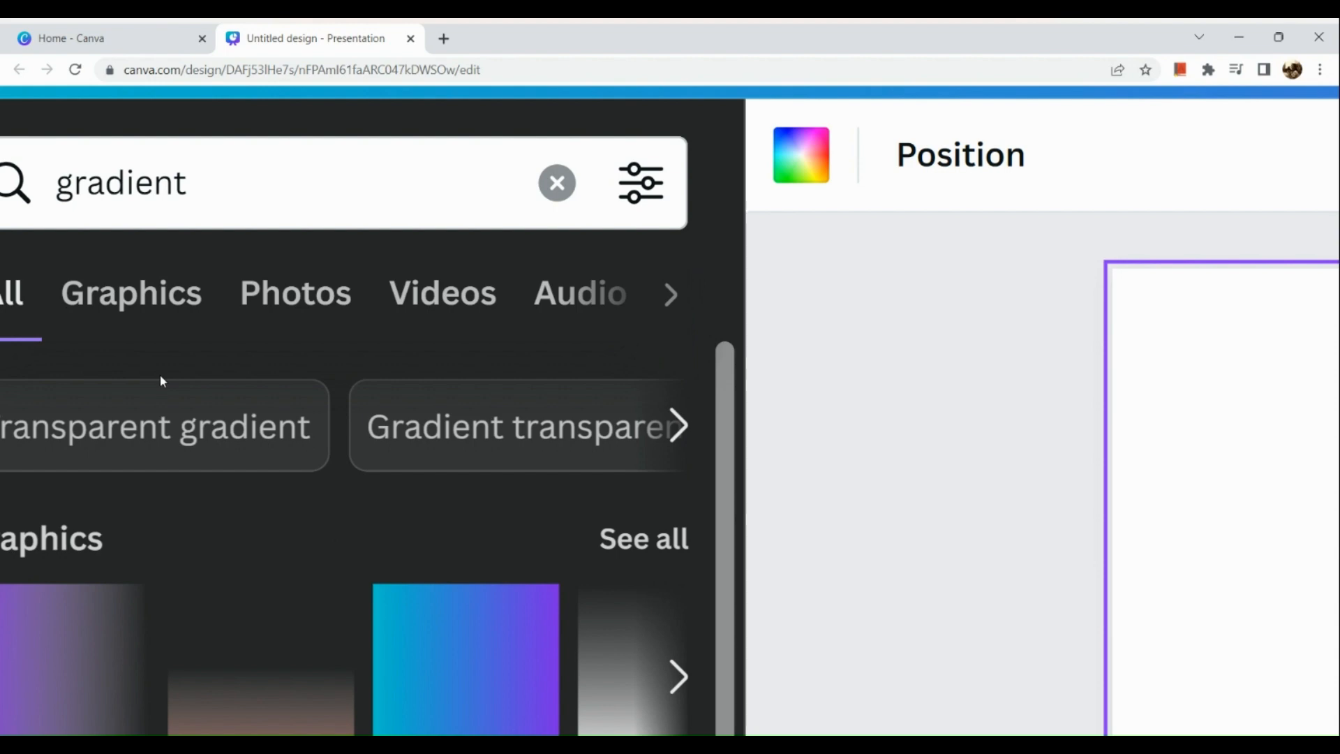
# - Browse all gradient graphics and place the diagonal purple, pink and mint gradient square on the page
pyautogui.scroll(-5, 208, 615)
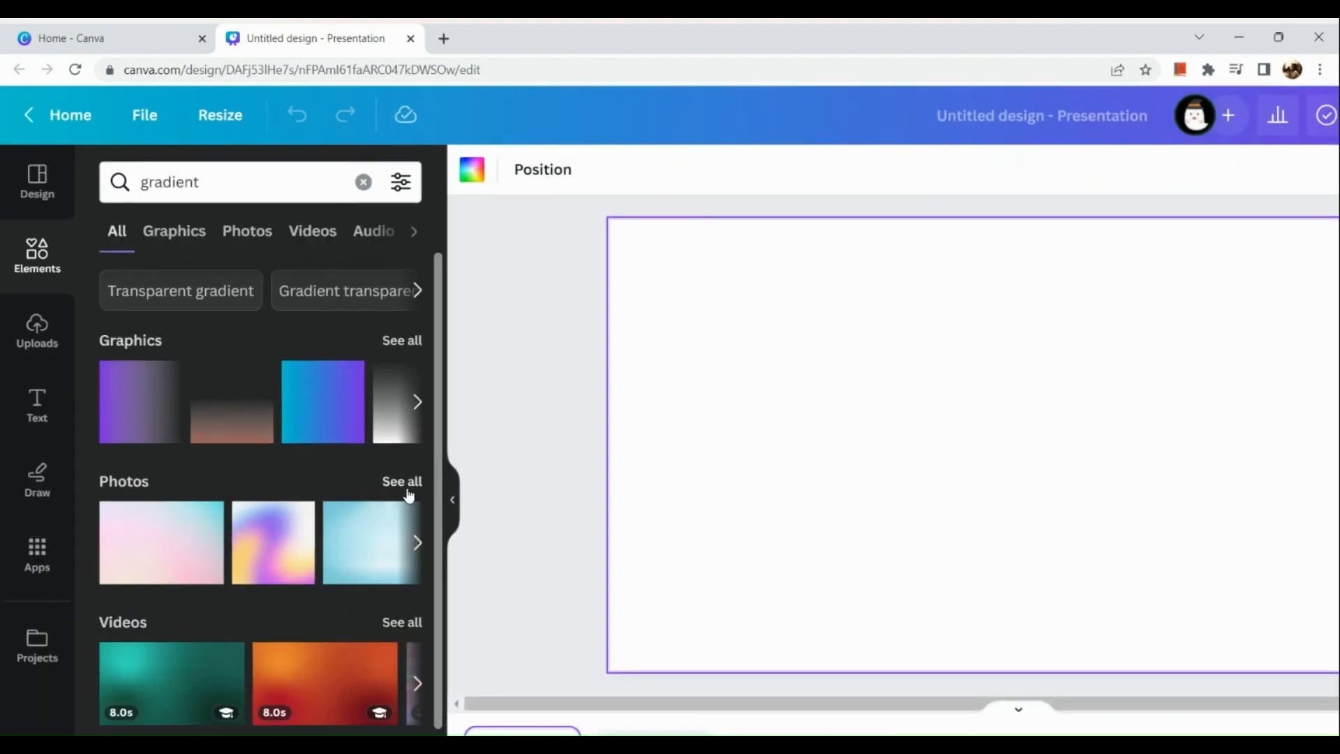
pyautogui.click(402, 340)
pyautogui.scroll(-3, 416, 345)
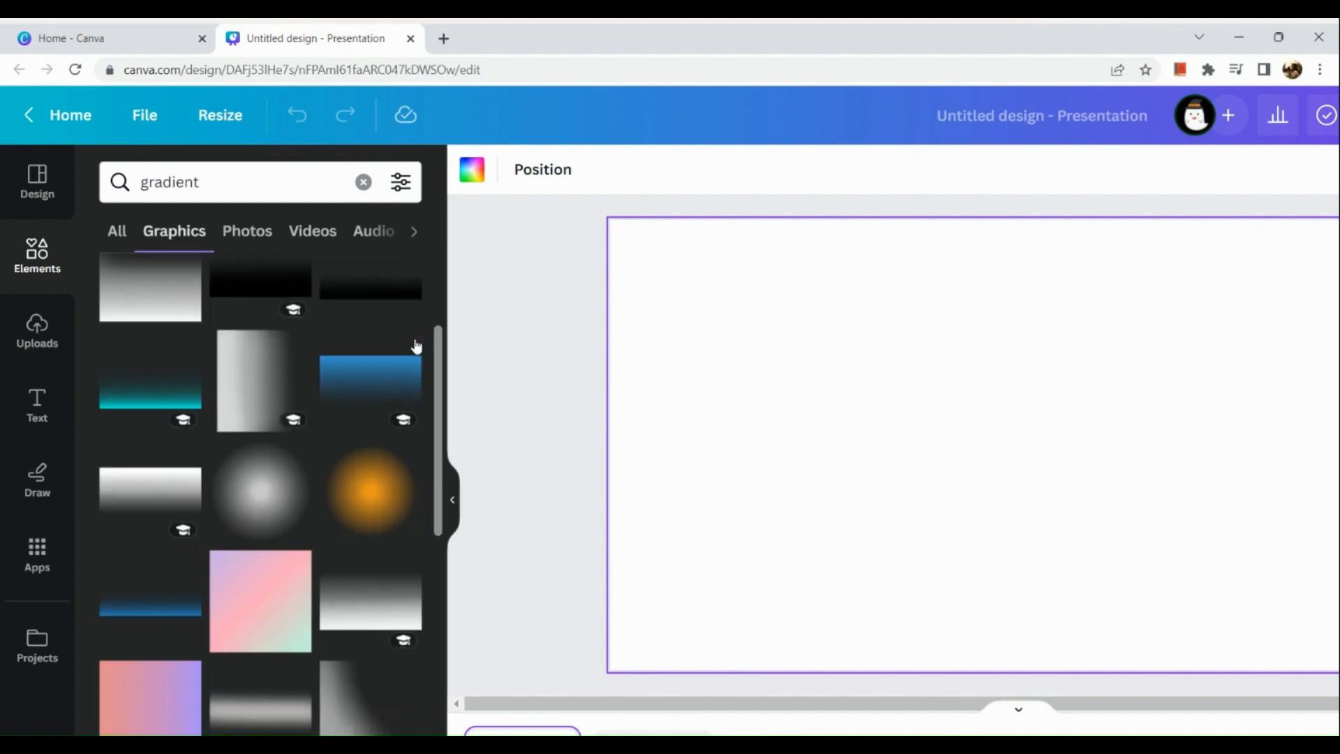
pyautogui.scroll(-3, 417, 345)
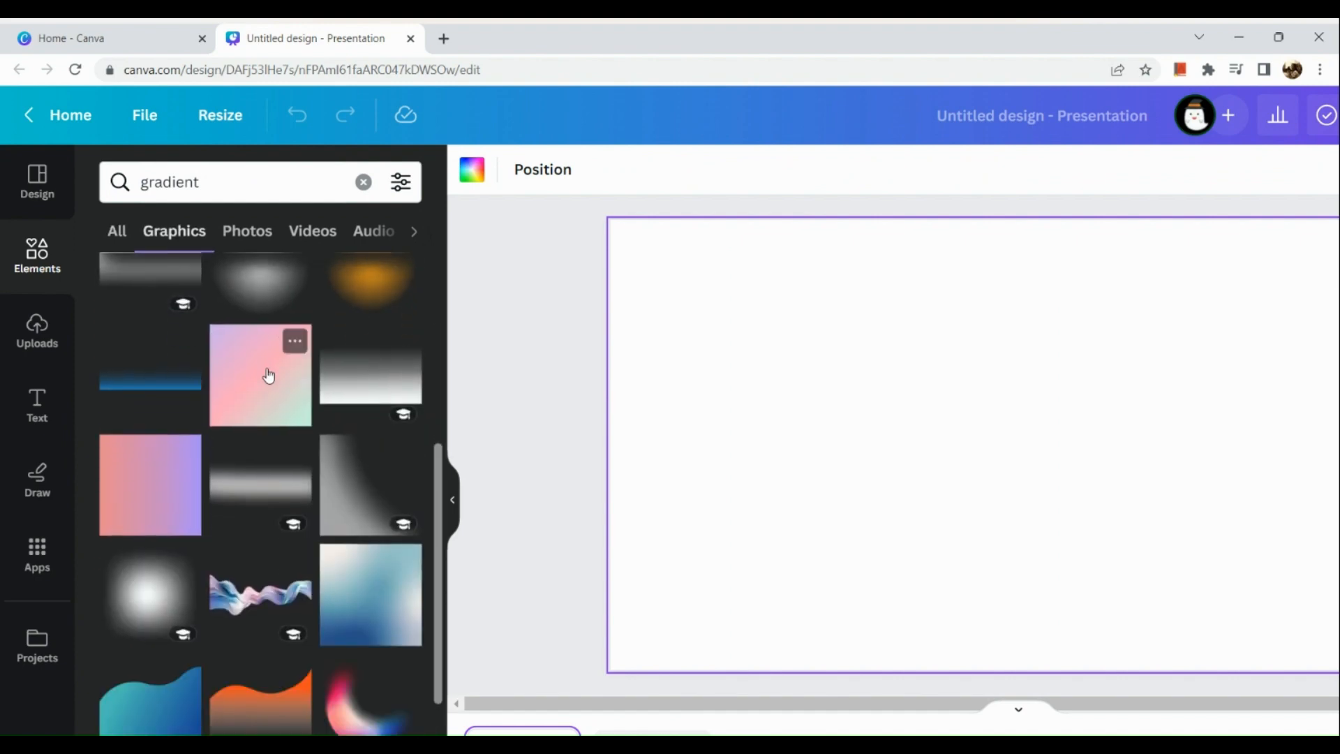
pyautogui.moveTo(268, 376); pyautogui.dragTo(710, 373)
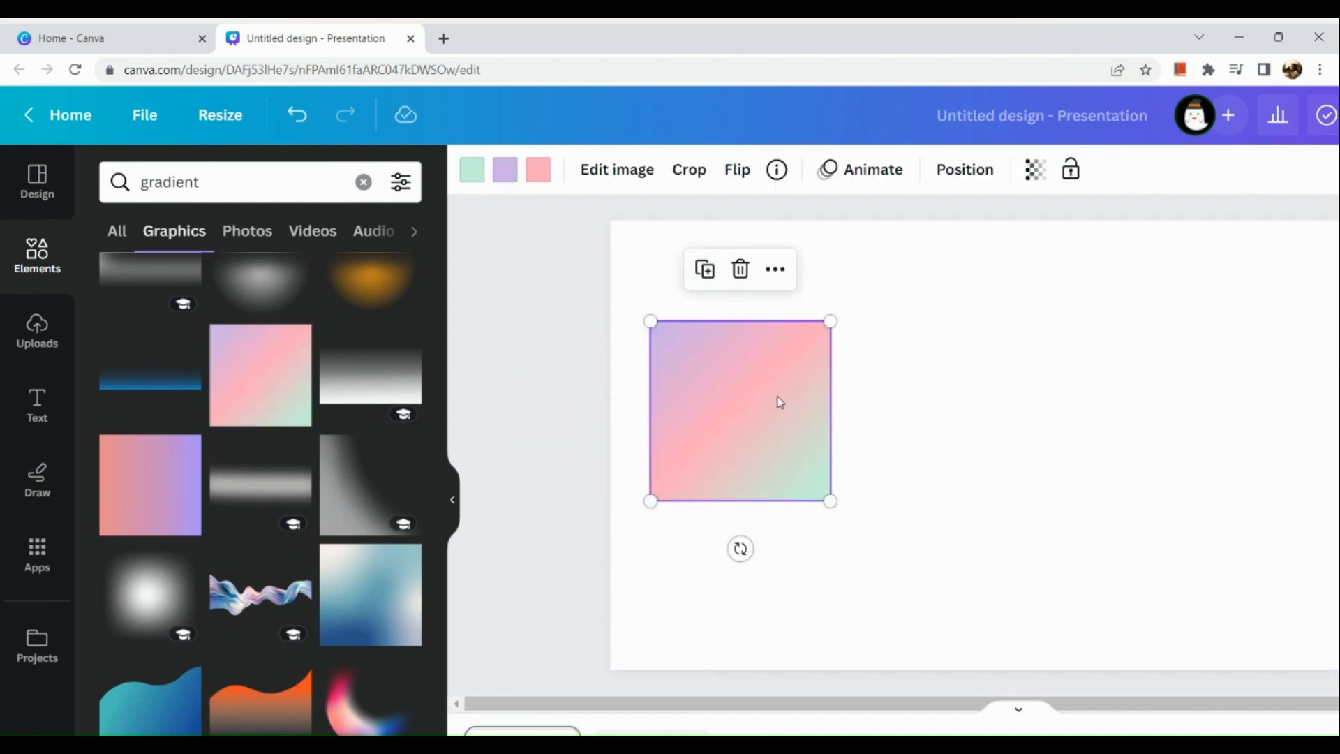
pyautogui.rightClick(793, 377)
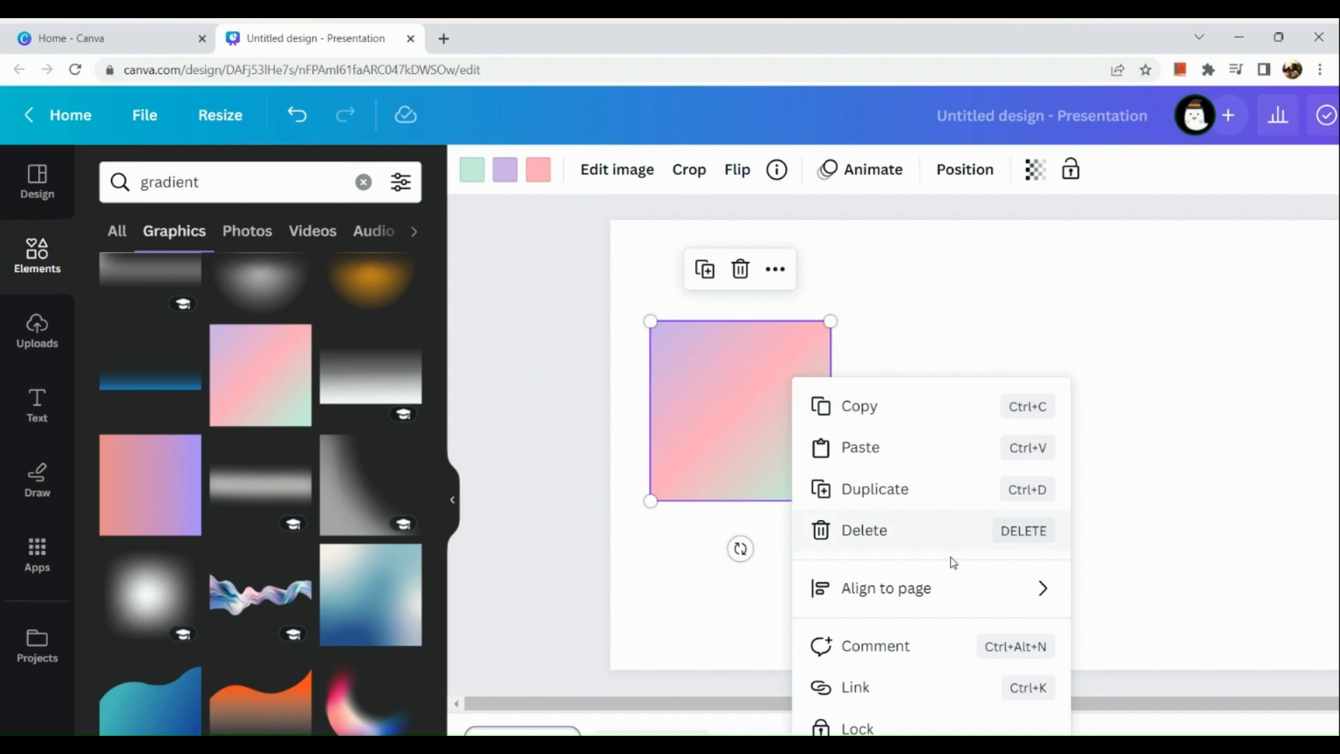
pyautogui.scroll(-2, 921, 577)
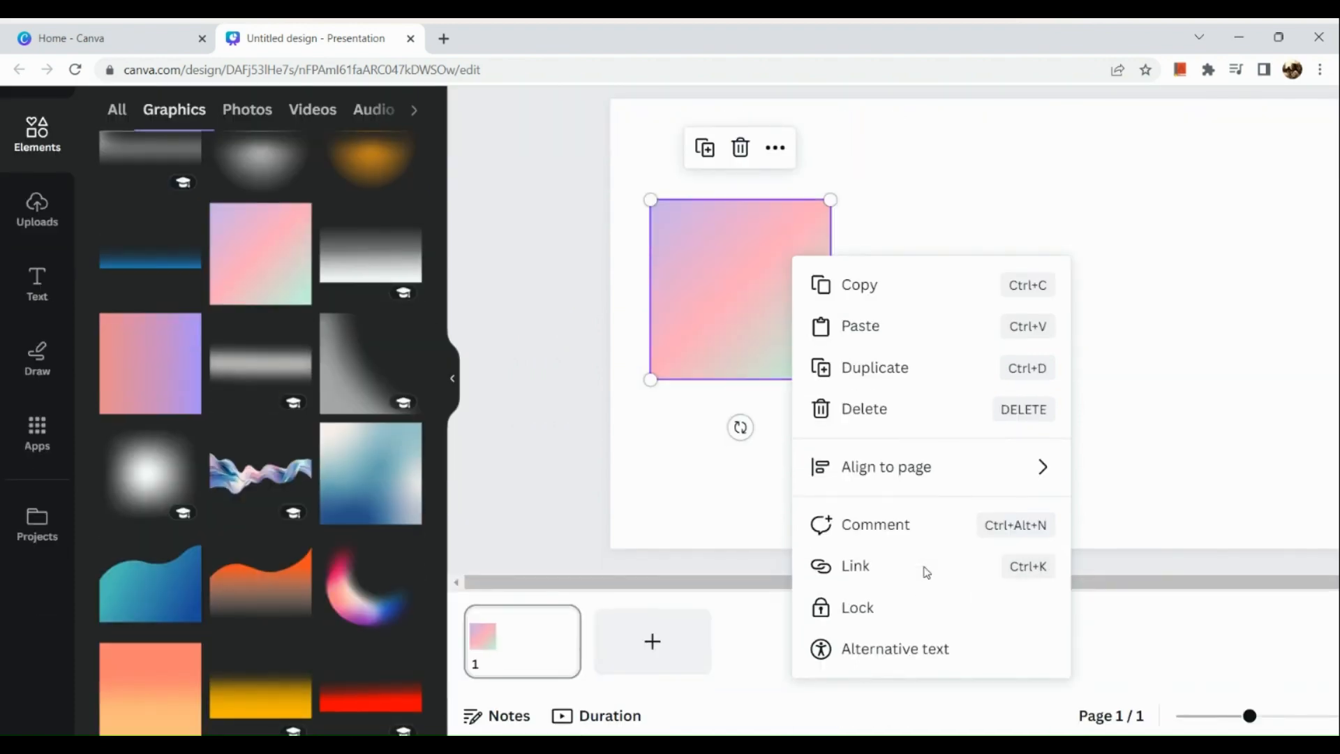
pyautogui.click(737, 275)
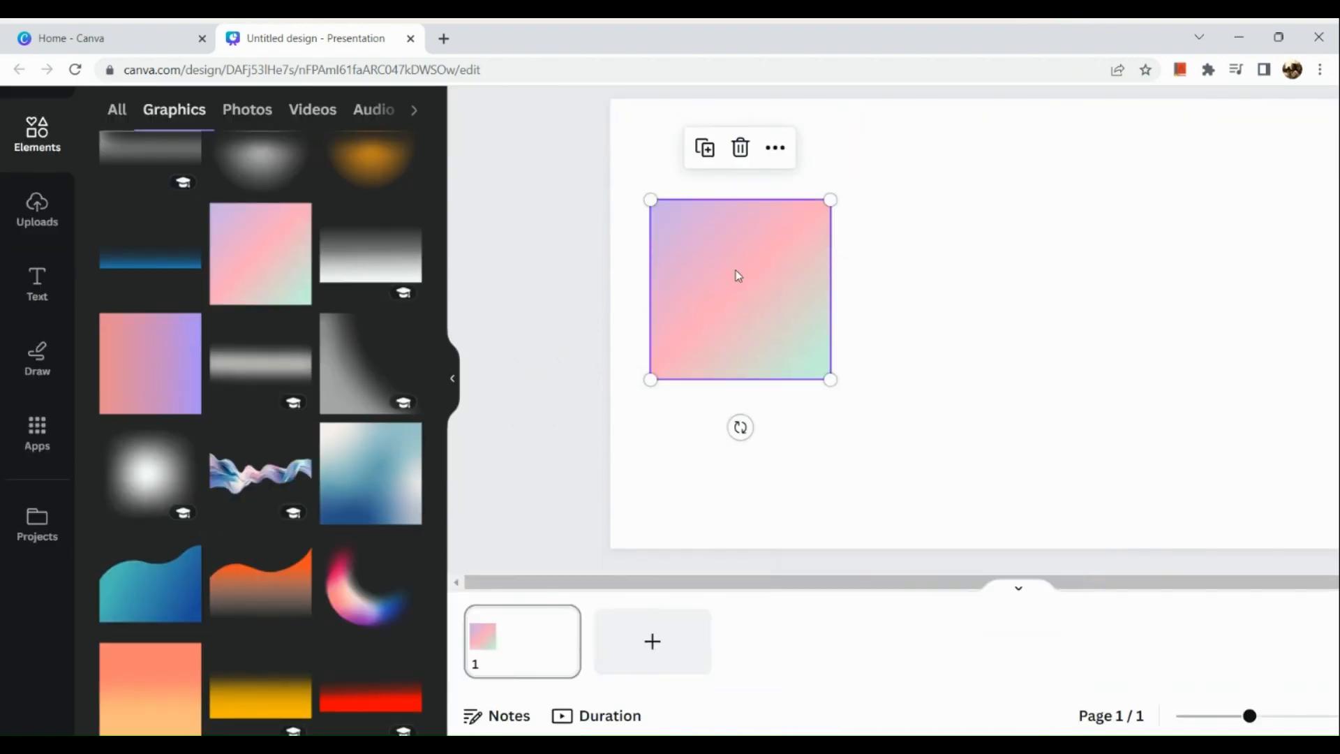
pyautogui.rightClick(737, 275)
pyautogui.scroll(2, 737, 275)
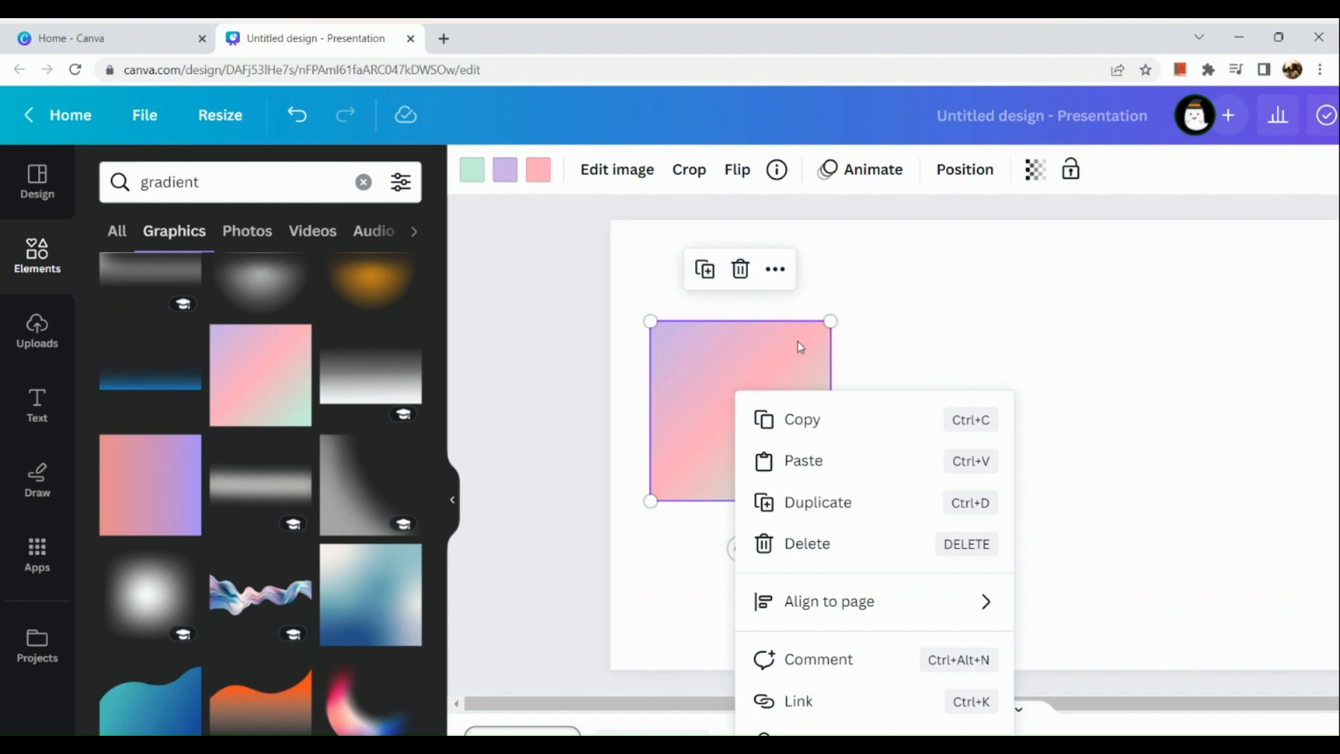
pyautogui.click(827, 321)
# - Enlarge the gradient square until it covers the whole page as a background
pyautogui.moveTo(829, 318); pyautogui.dragTo(1053, 427)
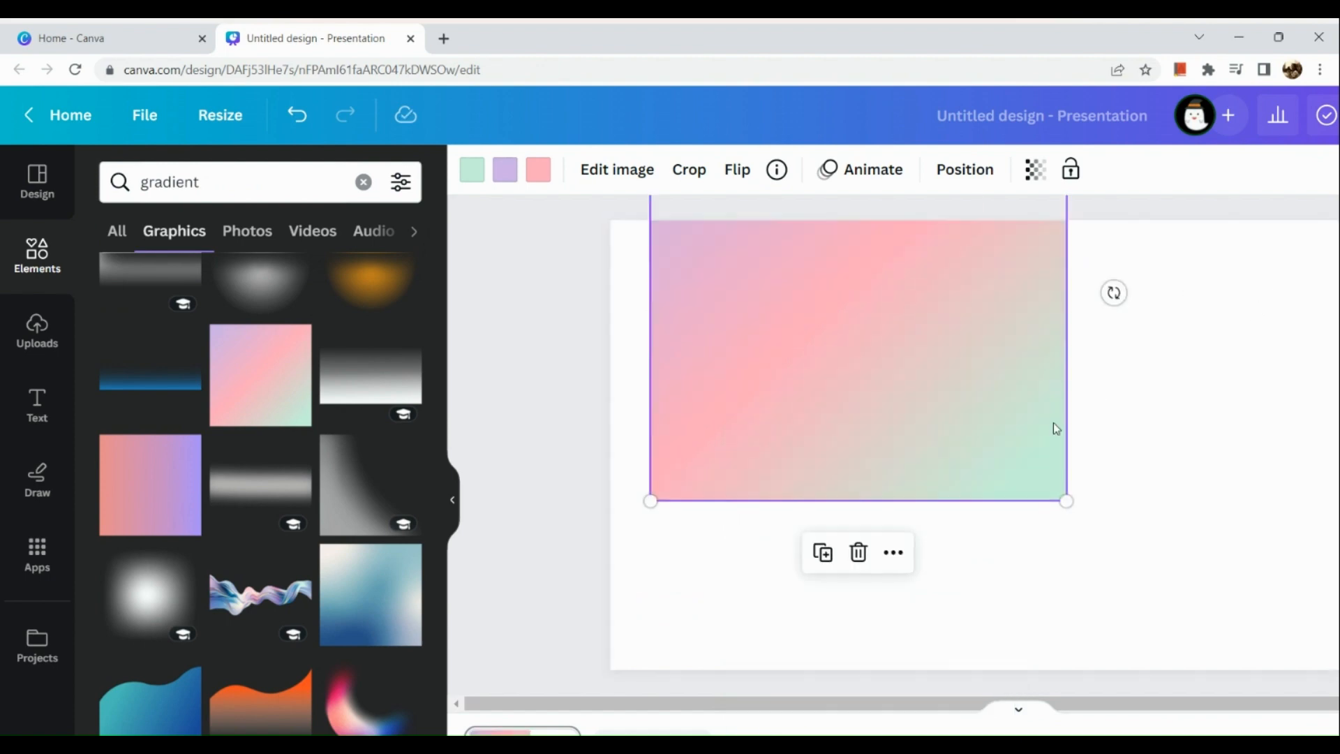
pyautogui.hscroll(2, 1101, 523)
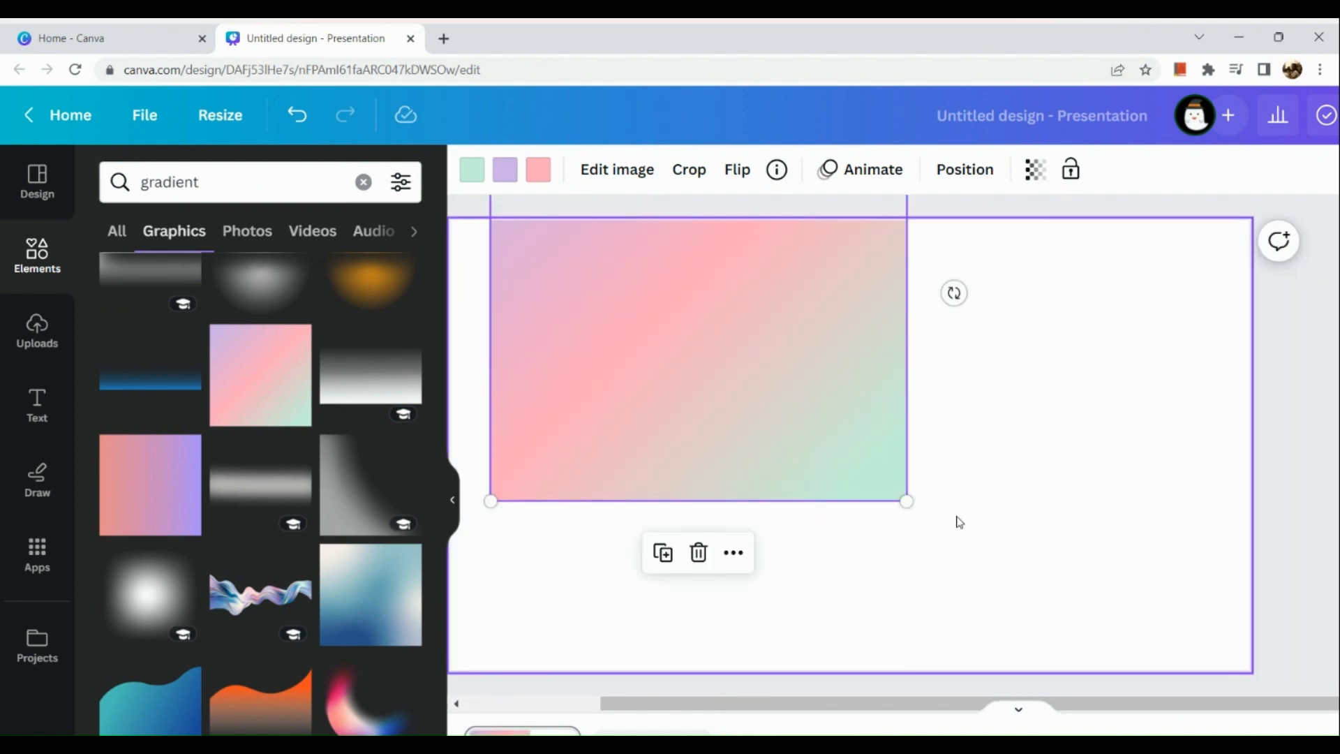
pyautogui.scroll(-3, 903, 507)
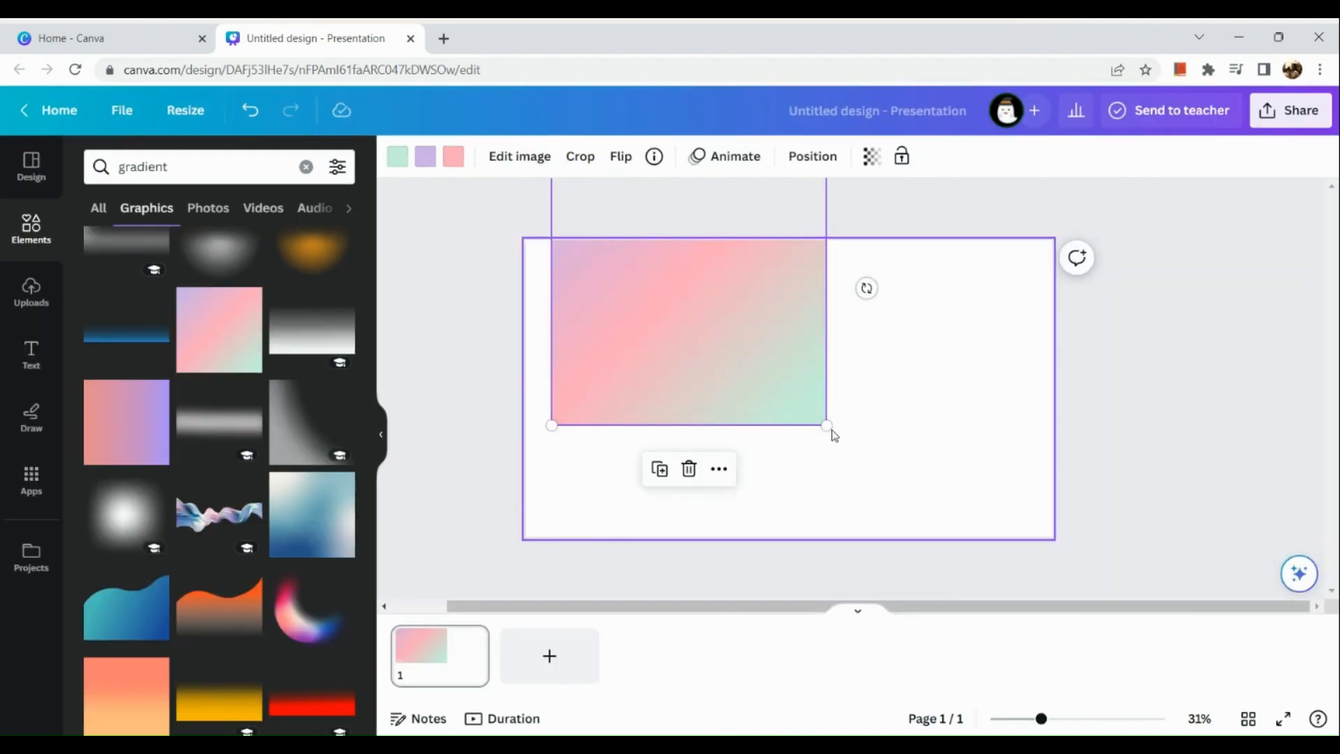
pyautogui.moveTo(827, 424); pyautogui.dragTo(1194, 543)
pyautogui.scroll(-1, 560, 476)
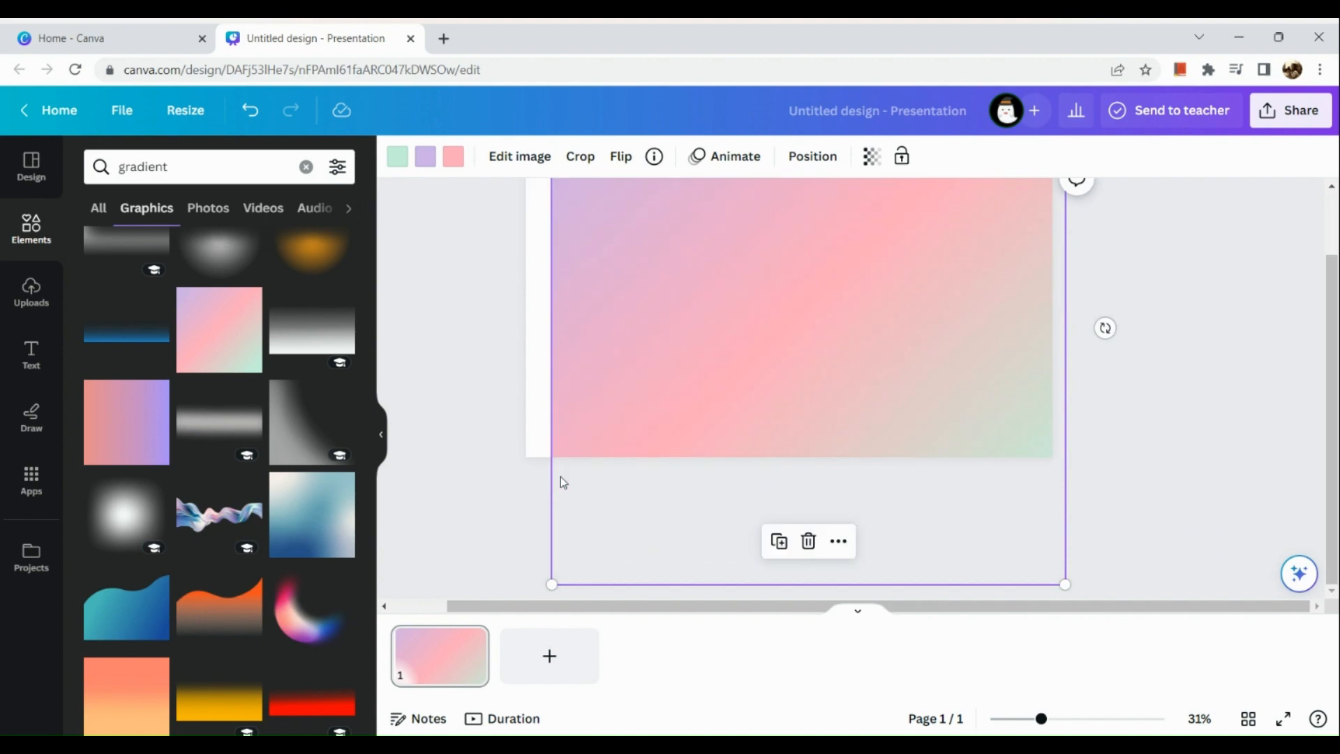
pyautogui.moveTo(549, 585); pyautogui.dragTo(488, 584)
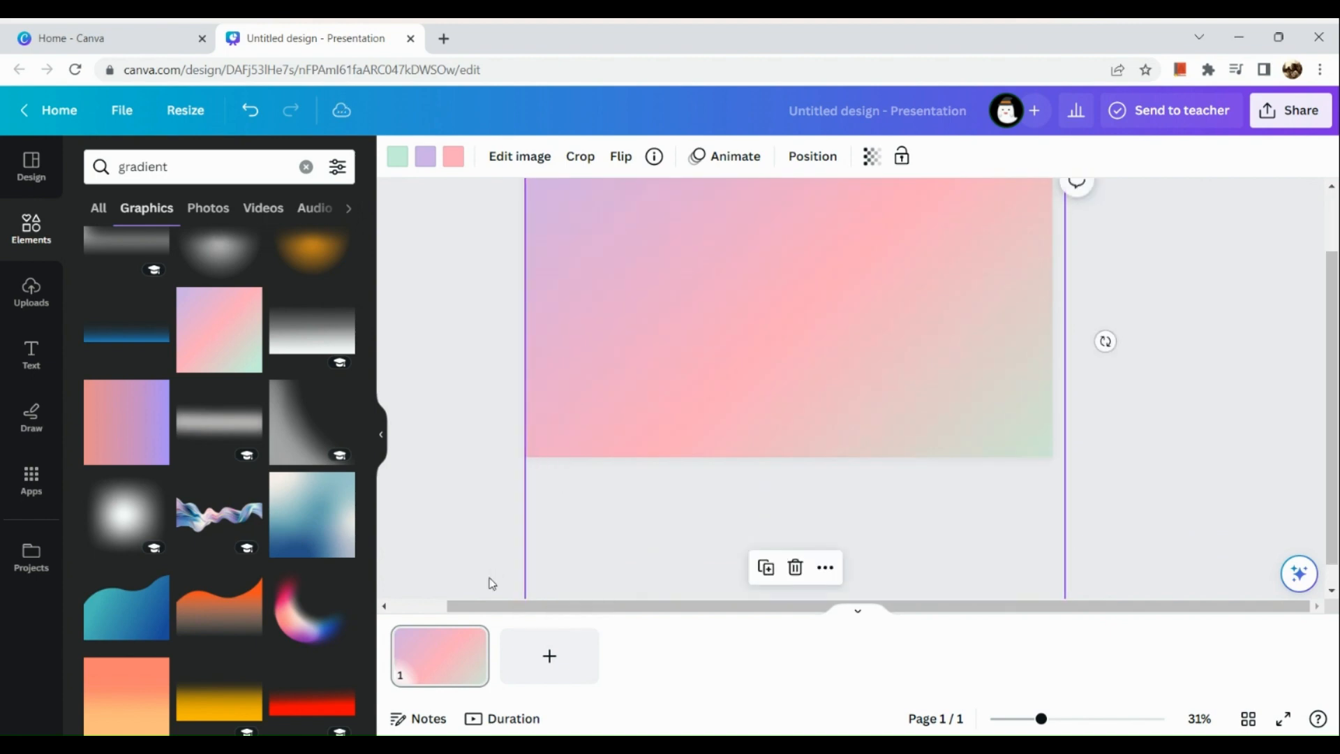
pyautogui.scroll(1, 663, 494)
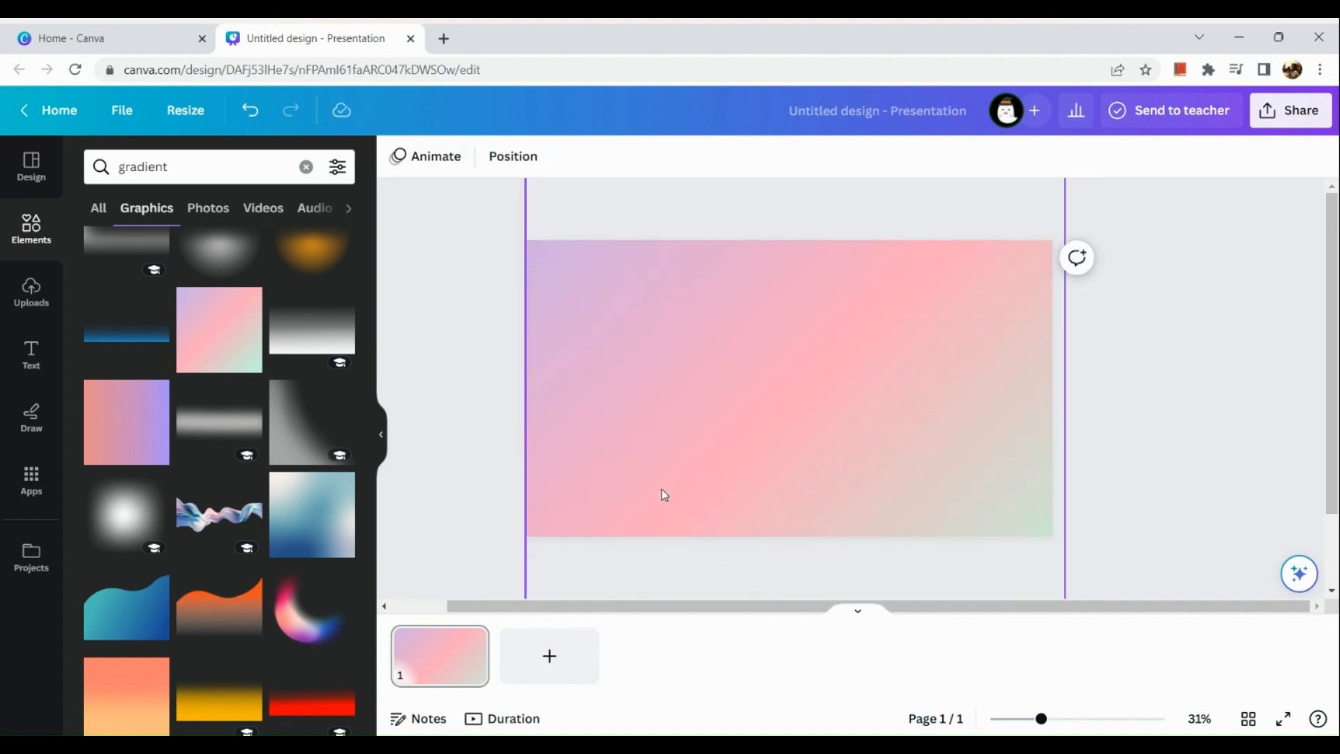
# - Add a heading to the page and replace its text with "HEY"
pyautogui.click(31, 354)
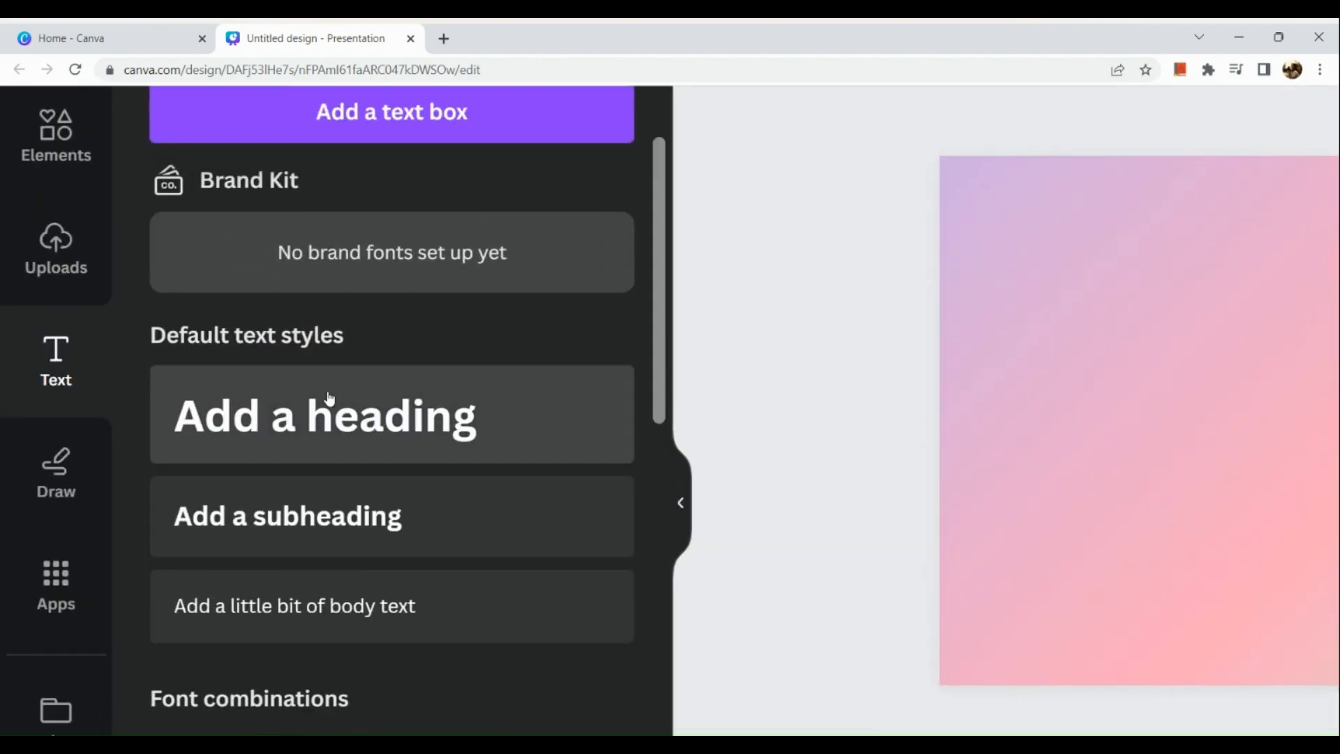
pyautogui.click(330, 397)
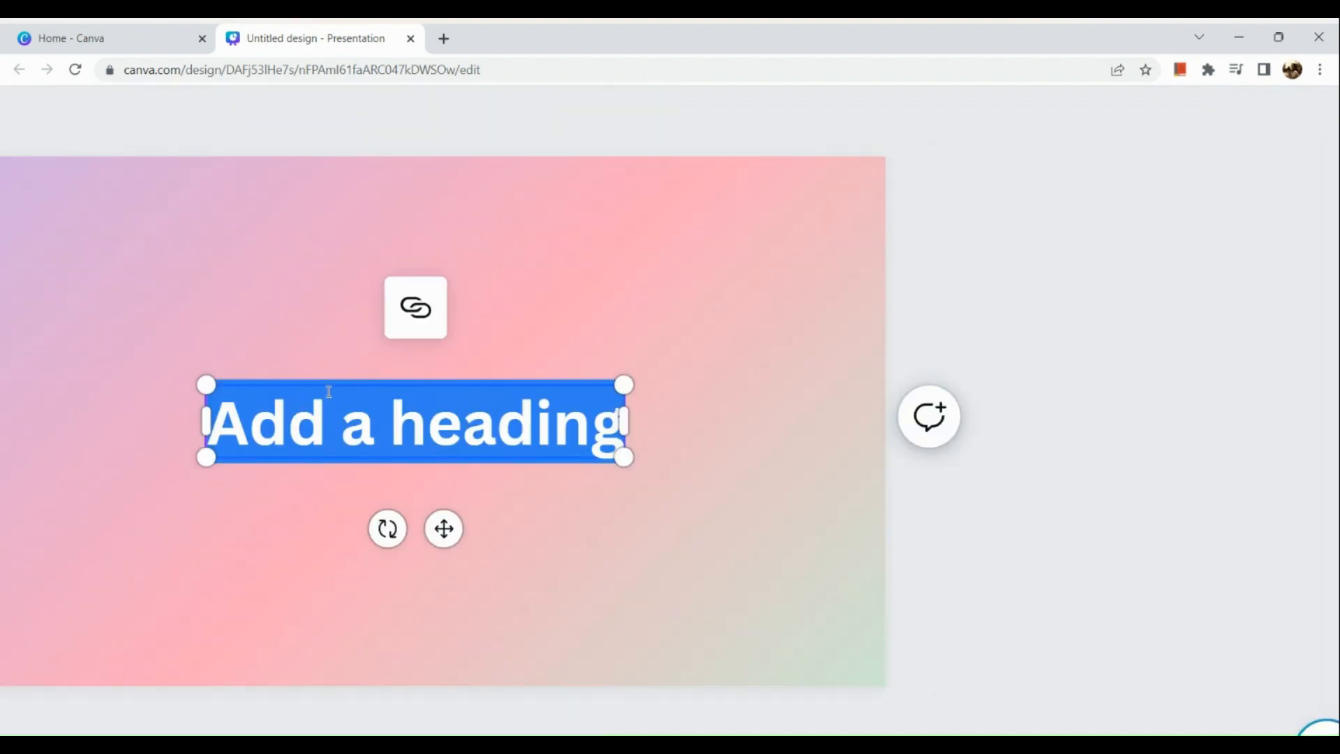
pyautogui.tripleClick(328, 392)
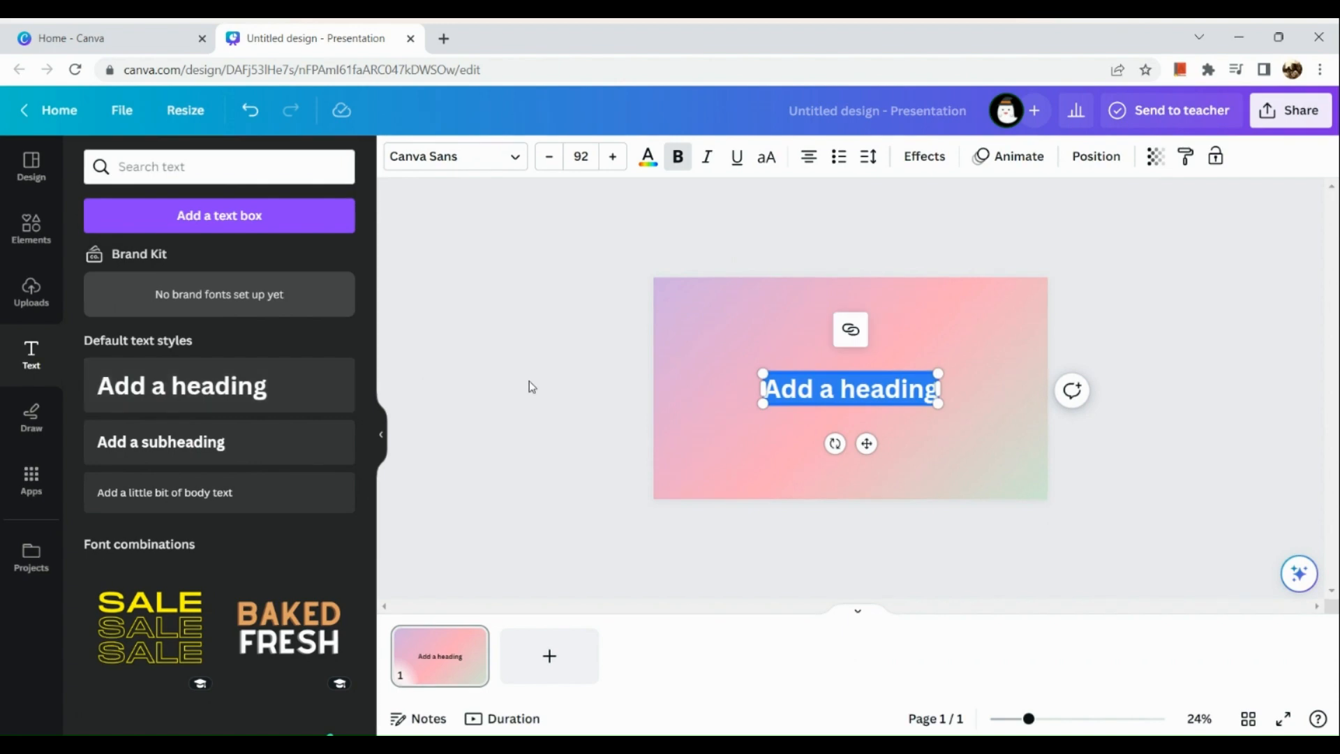
pyautogui.write('HEY')
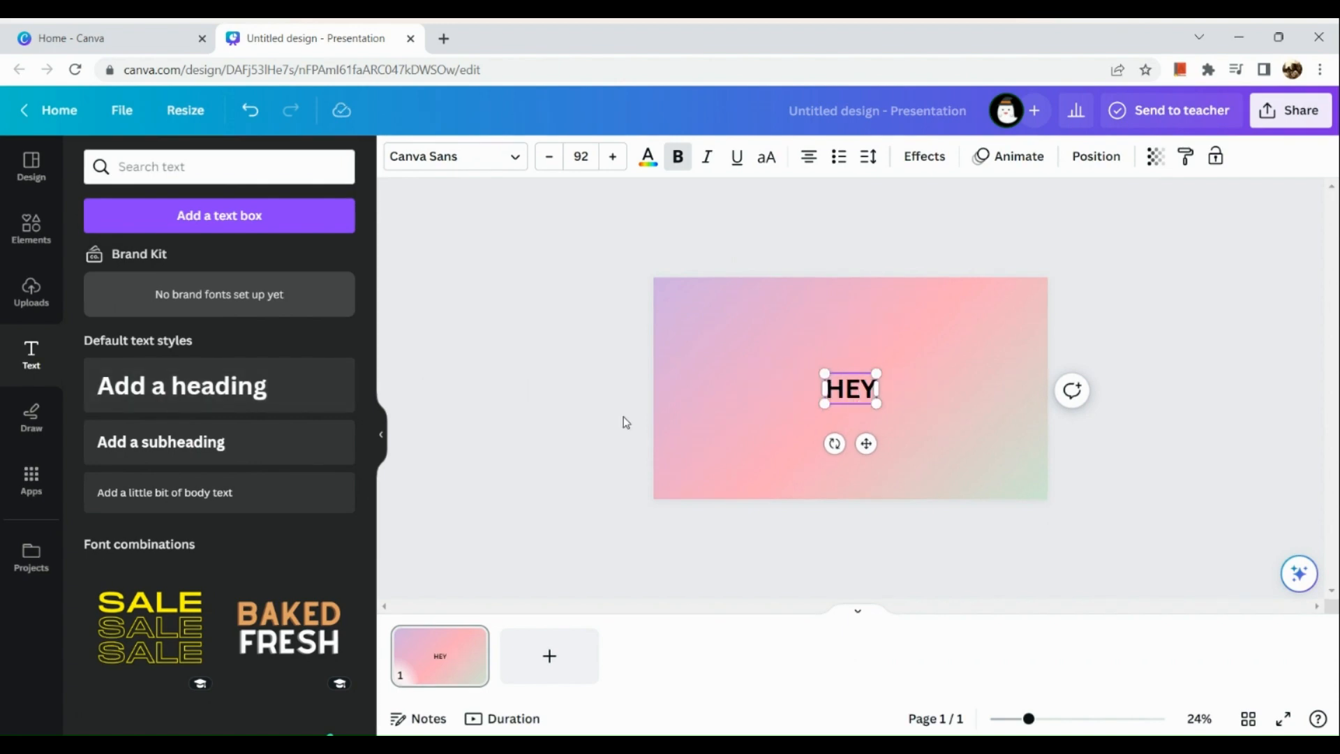
# - Set the HEY heading to font size 317 and its font to Graphik Bold Italic
pyautogui.hotkey('ctrl', 'a')
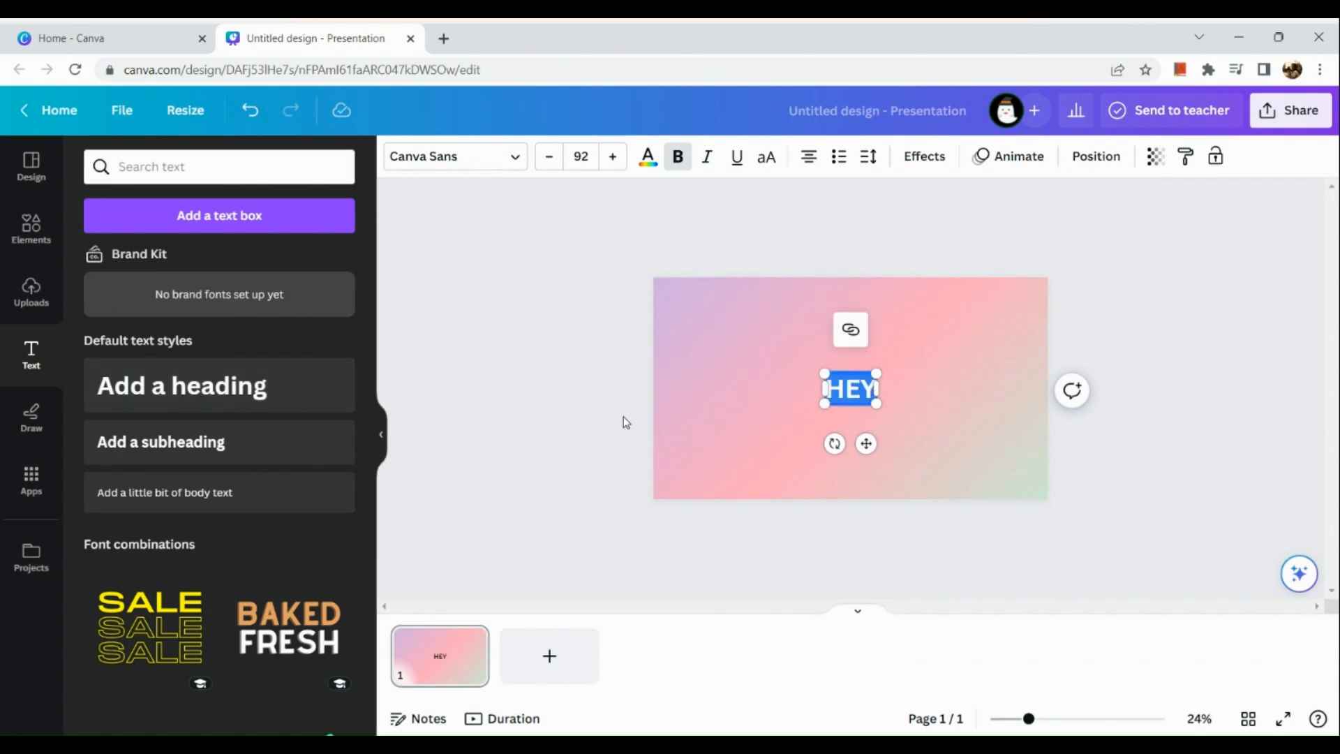
pyautogui.click(508, 156)
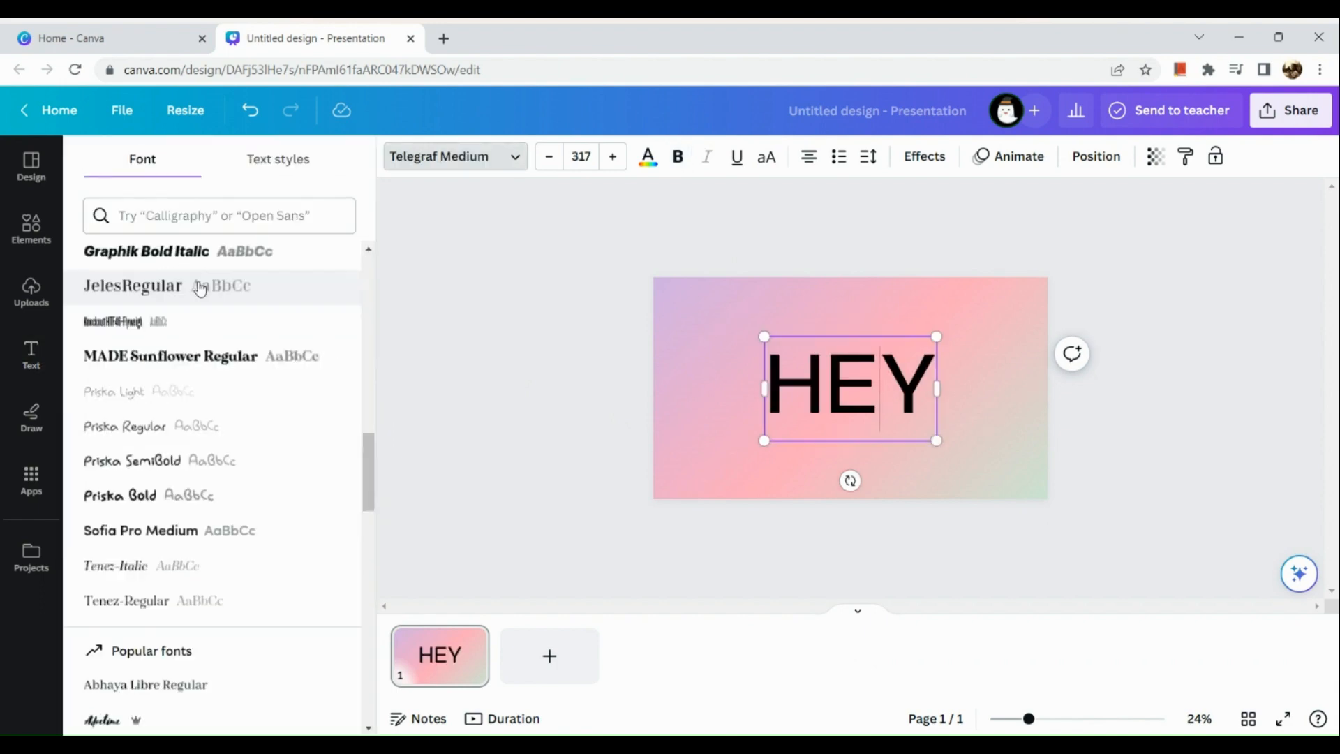
pyautogui.scroll(-1, 199, 290)
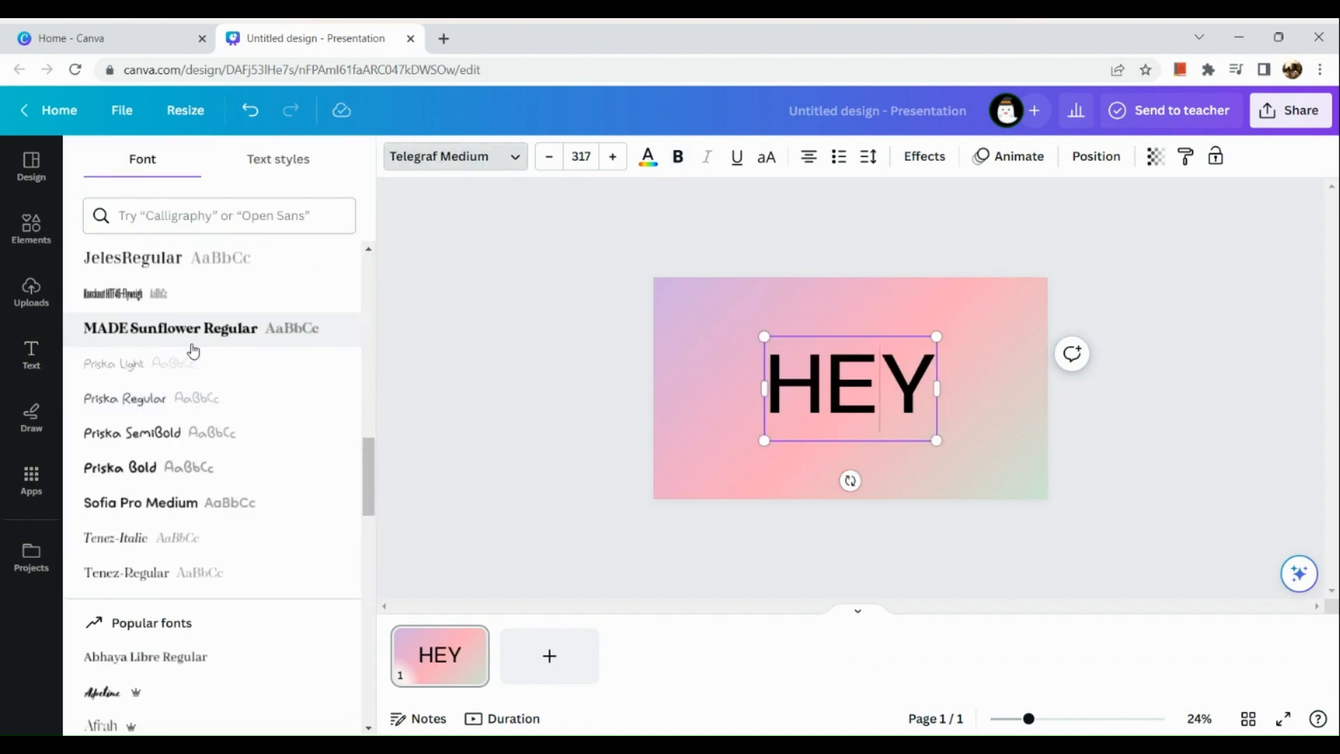
pyautogui.scroll(1, 194, 351)
pyautogui.click(193, 300)
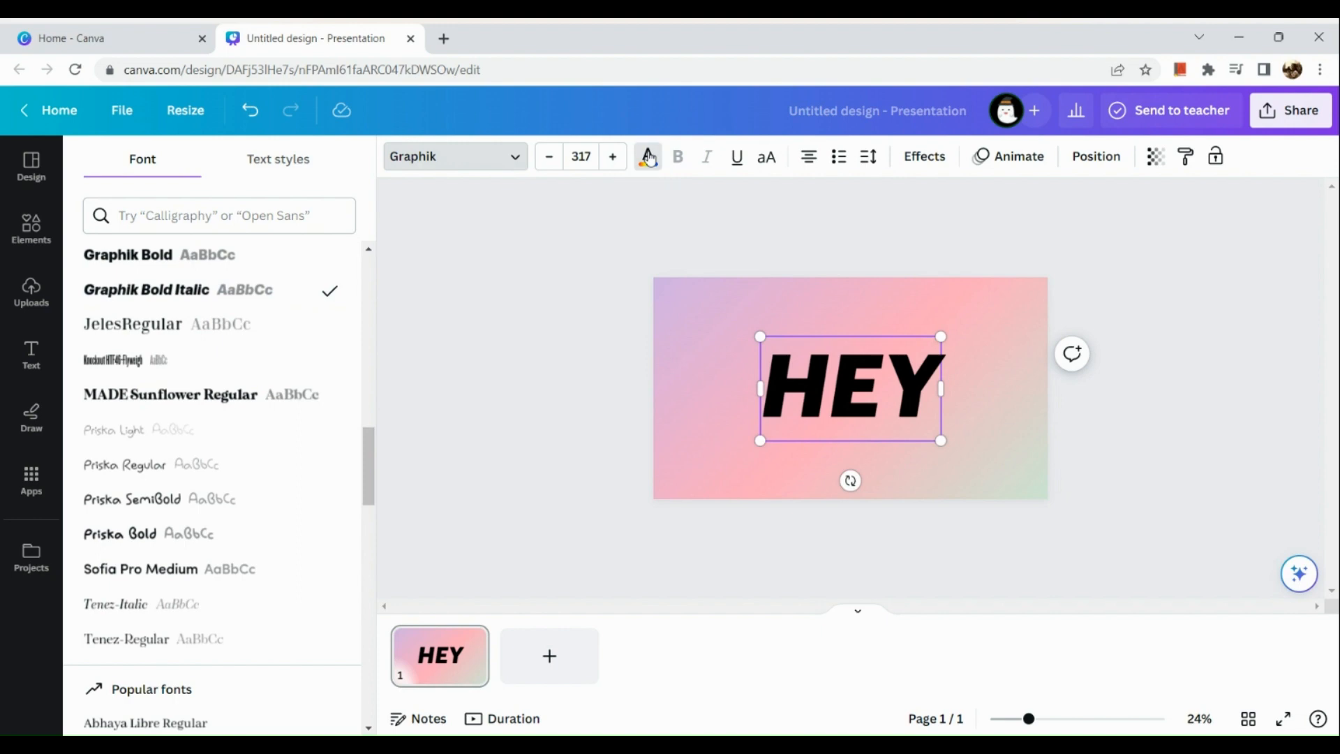
# - Change the HEY text's color to white
pyautogui.click(649, 155)
pyautogui.click(349, 269)
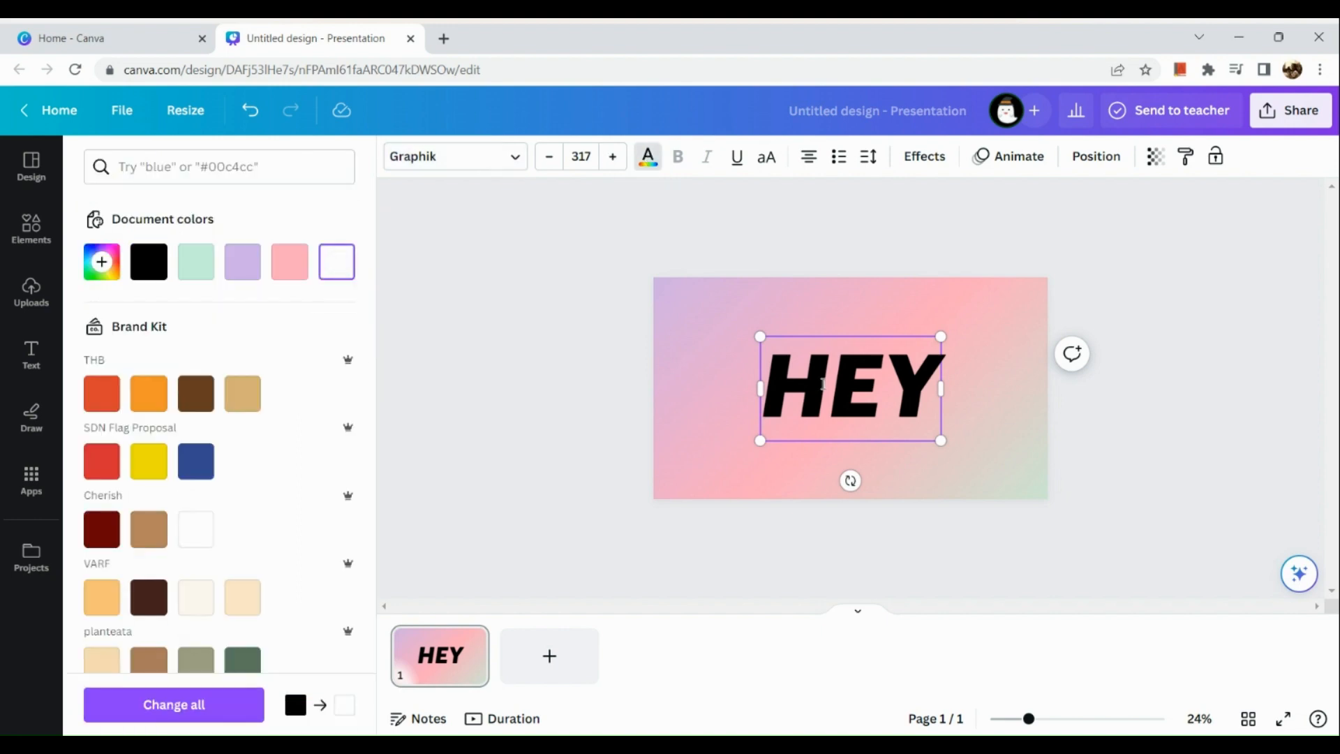
pyautogui.doubleClick(823, 384)
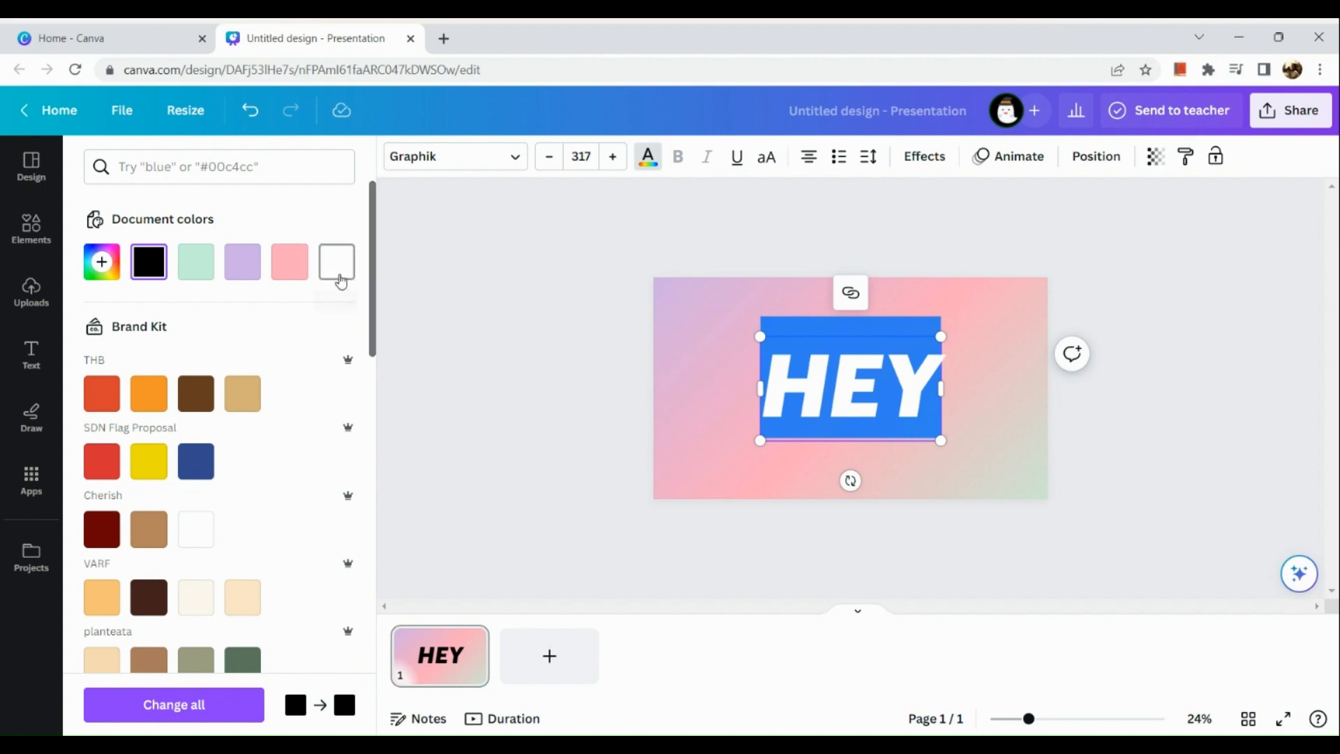
pyautogui.click(336, 262)
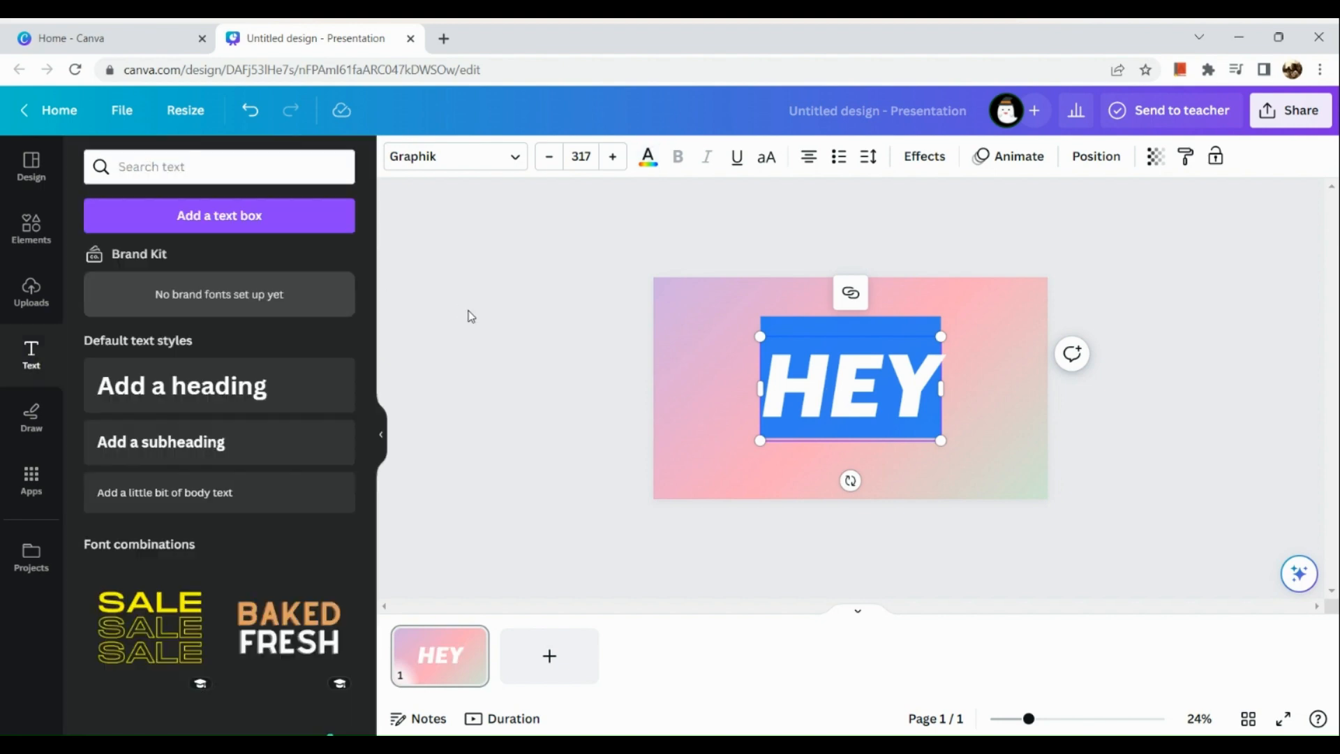
pyautogui.click(675, 351)
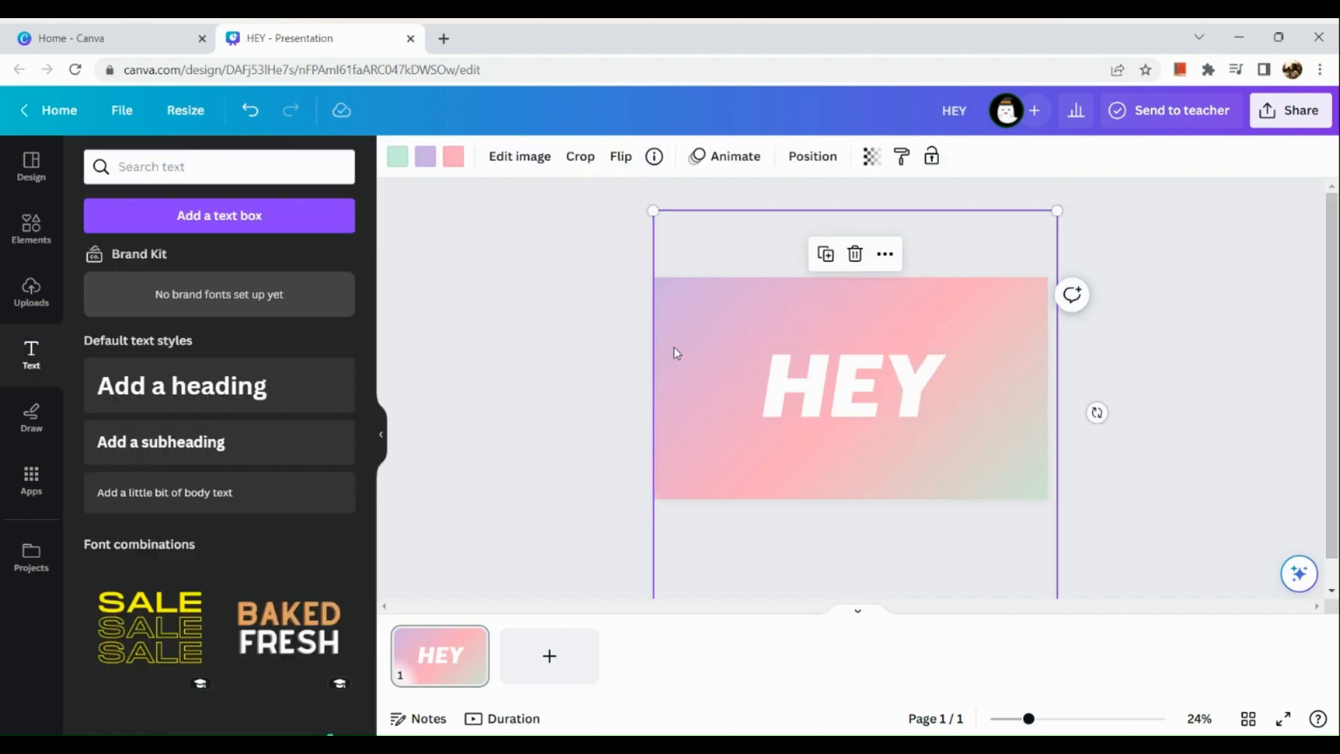
pyautogui.click(915, 397)
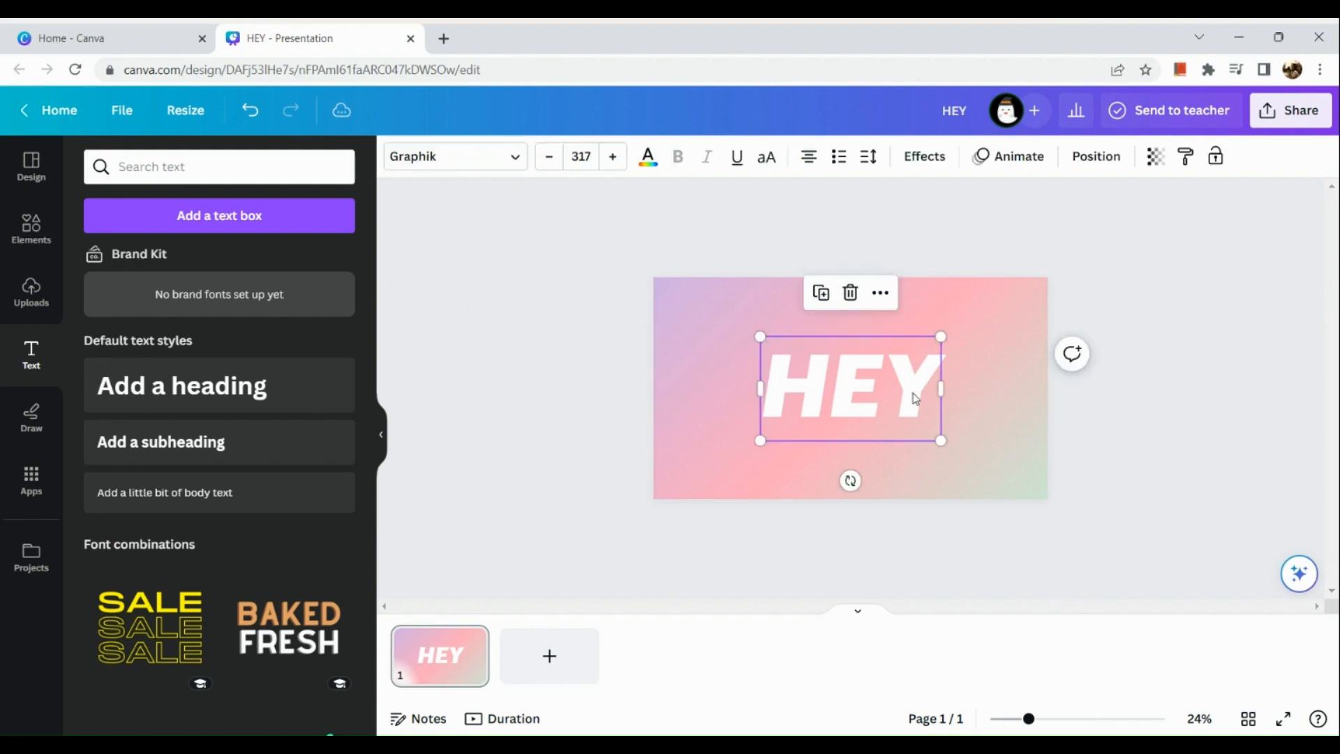
# - Set the transparency of the white HEY text to 47
pyautogui.click(972, 230)
pyautogui.click(992, 323)
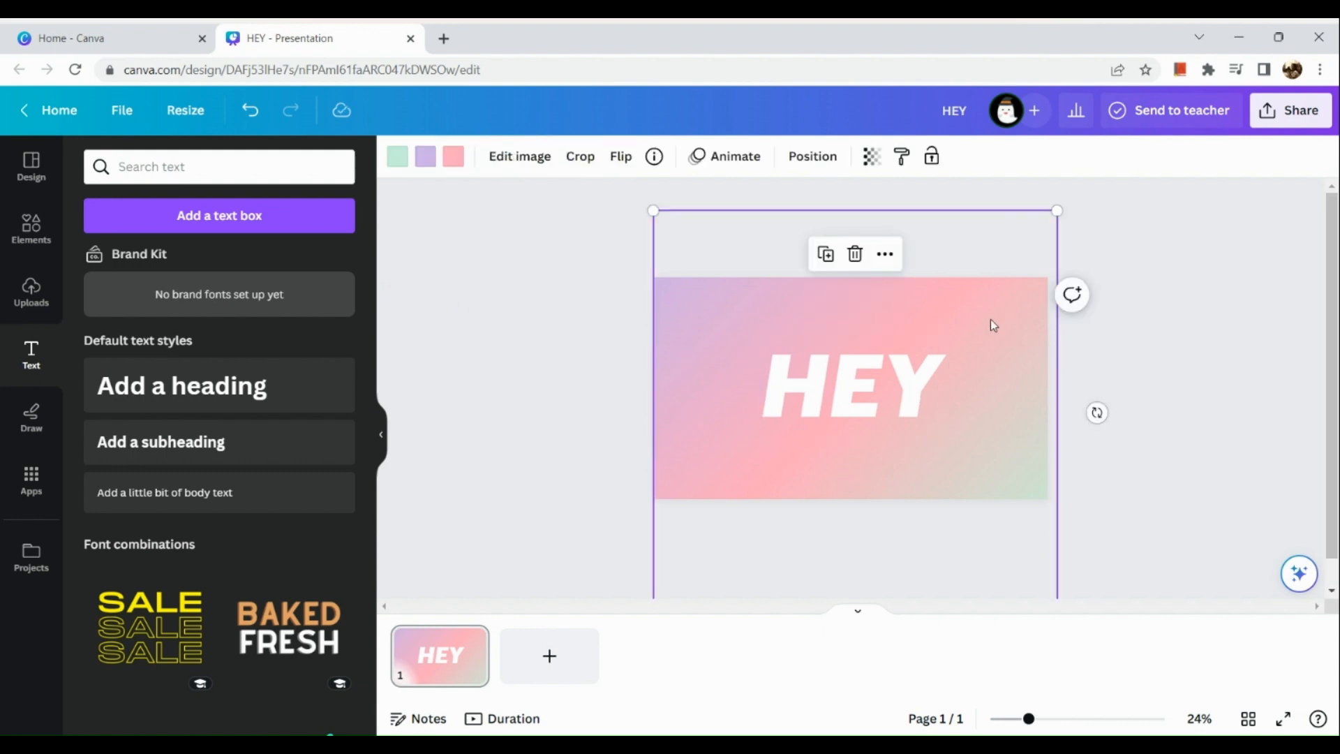
pyautogui.click(914, 380)
pyautogui.click(1152, 162)
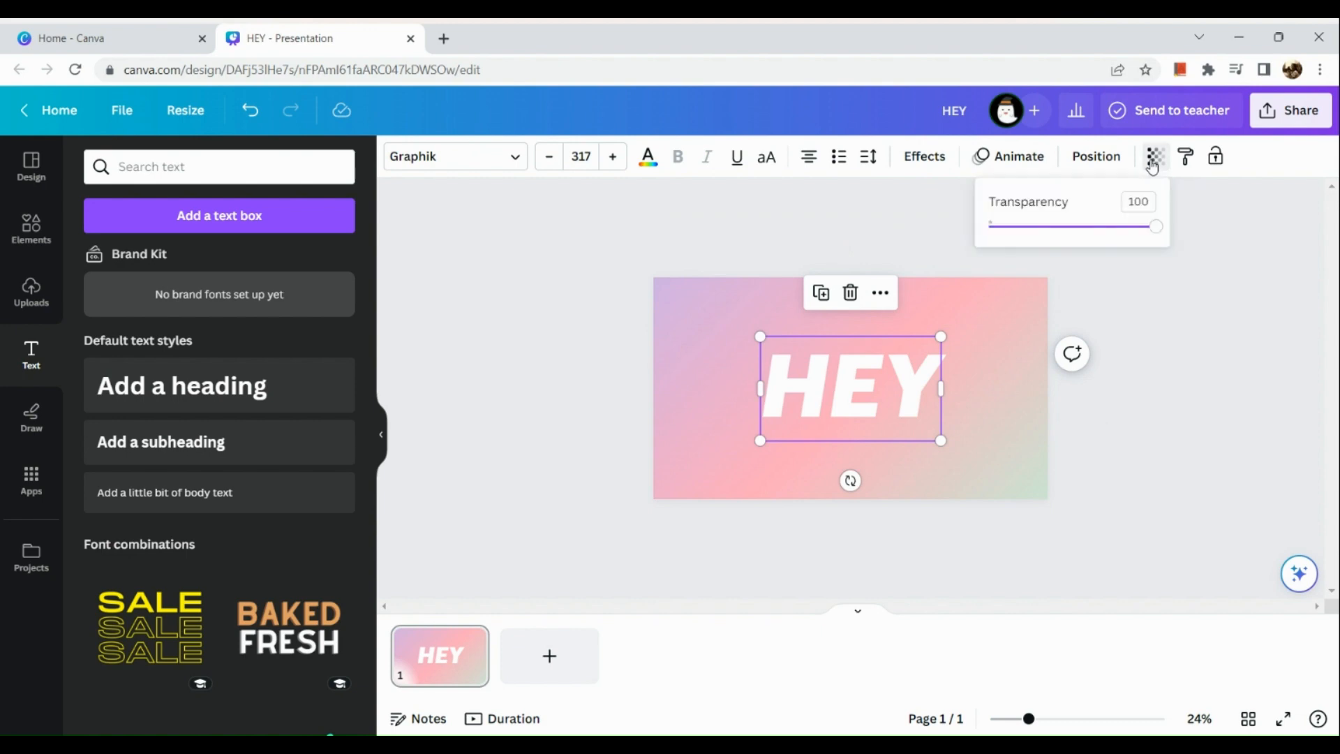
pyautogui.moveTo(1157, 228); pyautogui.dragTo(1069, 243)
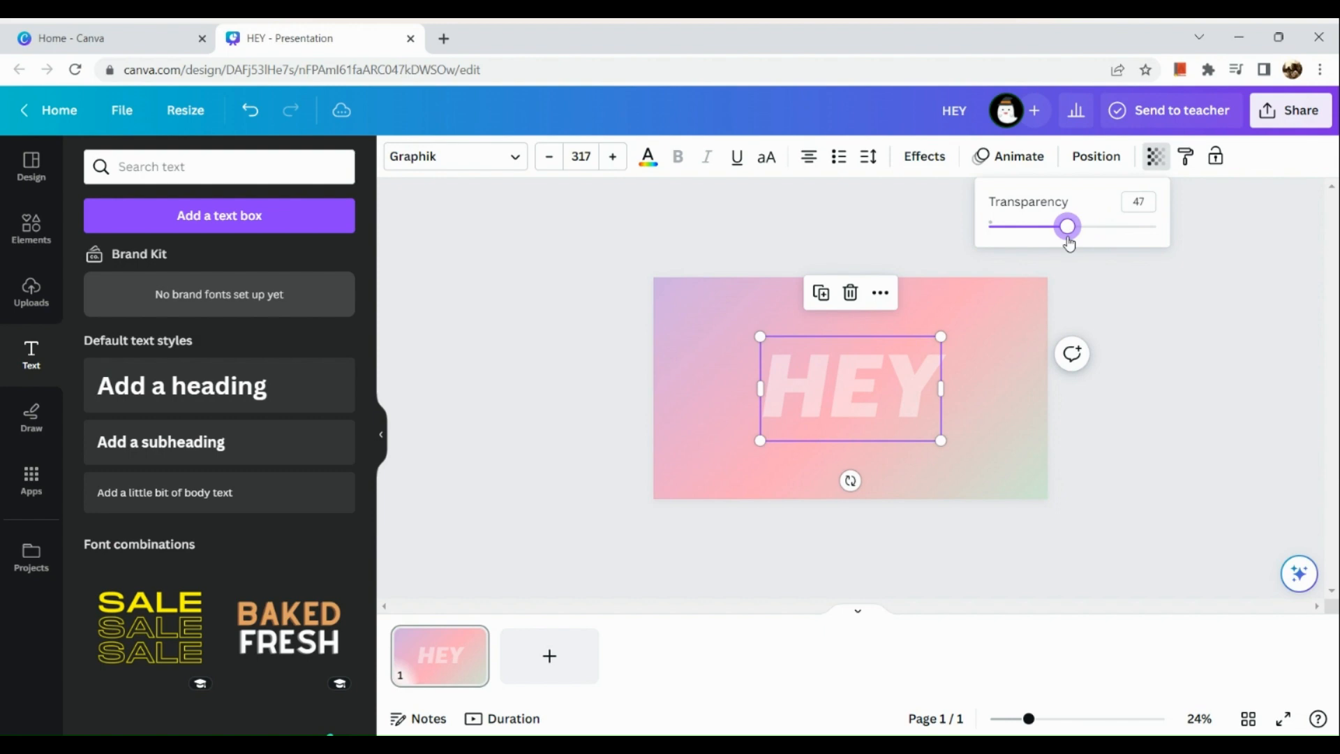
pyautogui.click(1186, 292)
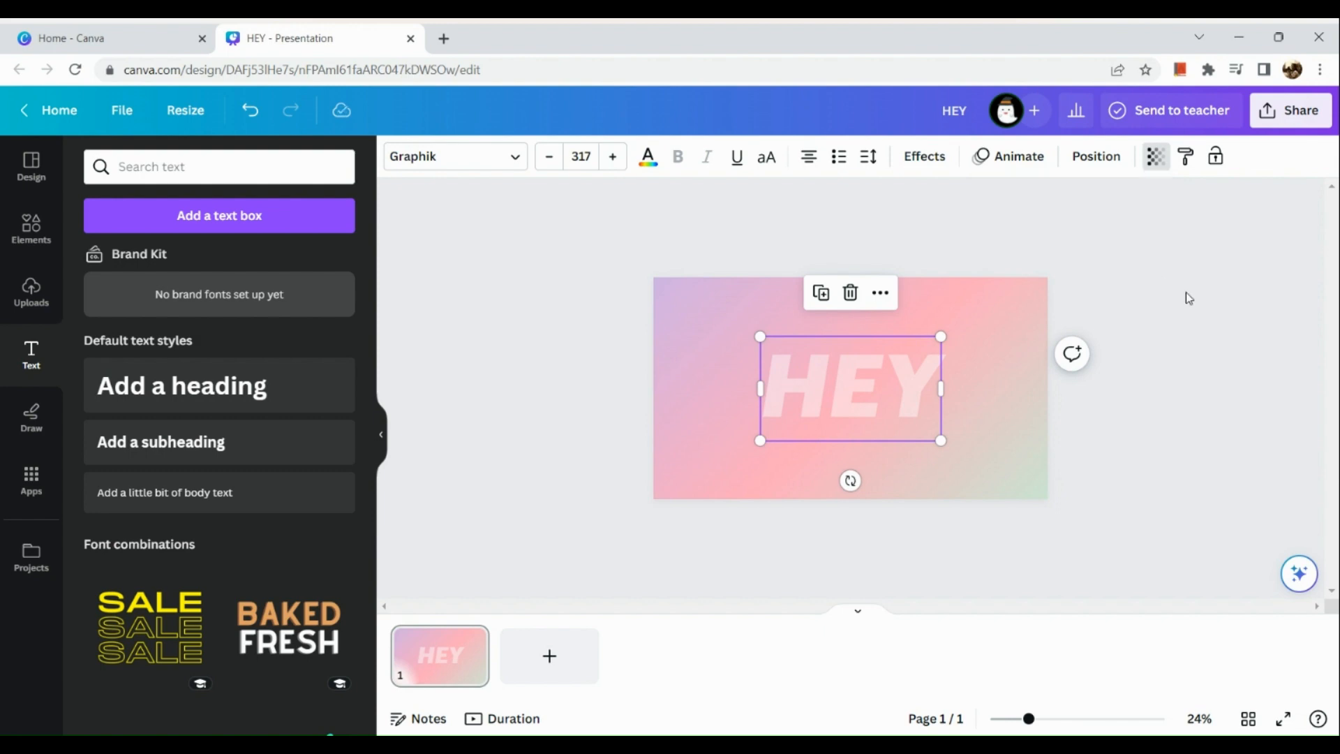
# - Download the design as a PNG file at 1,920 × 1,080 px
pyautogui.click(1290, 110)
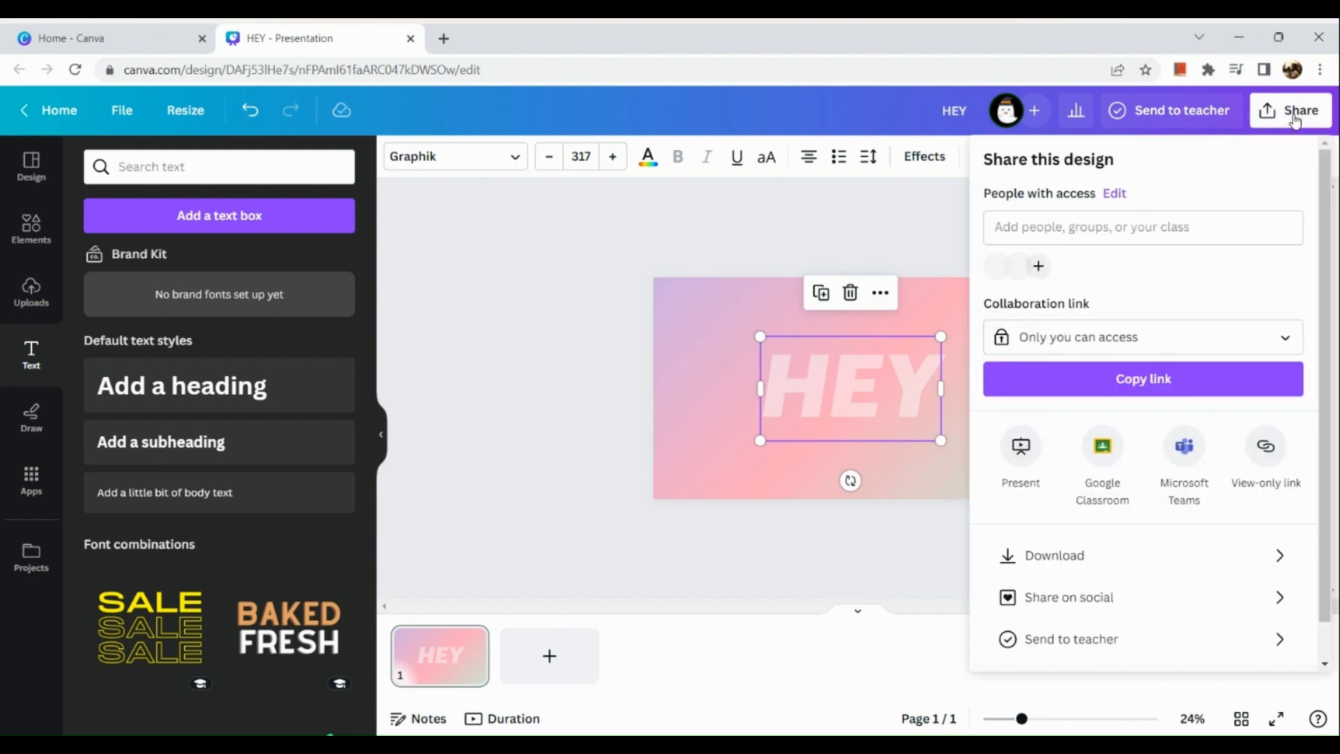
pyautogui.click(1174, 551)
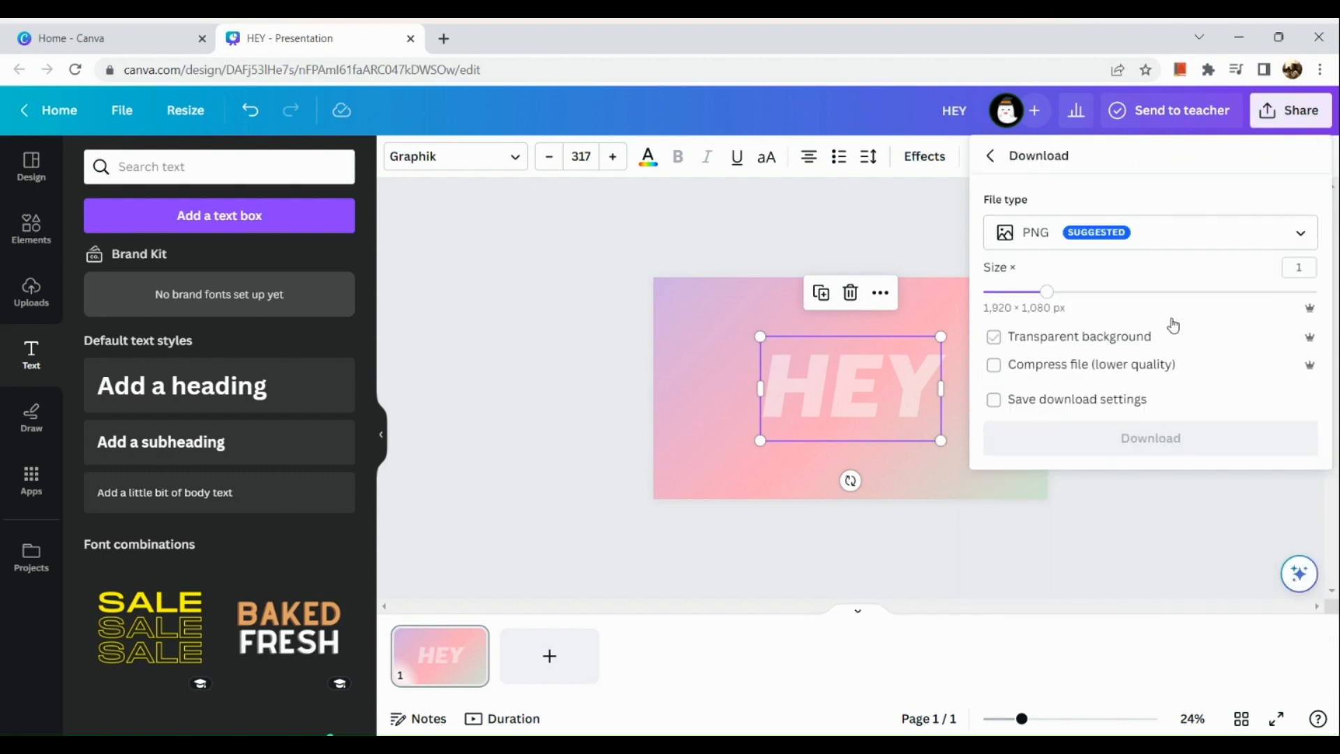
pyautogui.click(1160, 440)
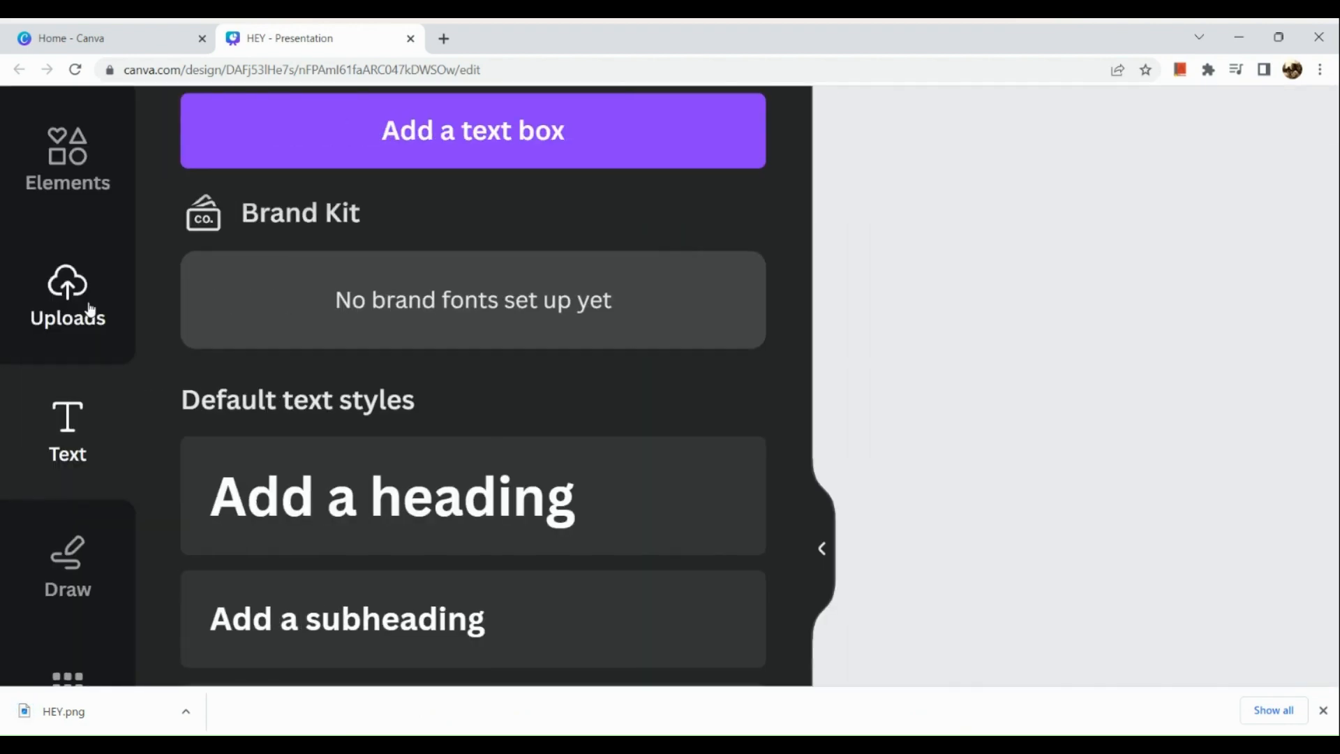
# - Upload the downloaded HEY.png and place it as the full-page background of a new second page
pyautogui.click(90, 309)
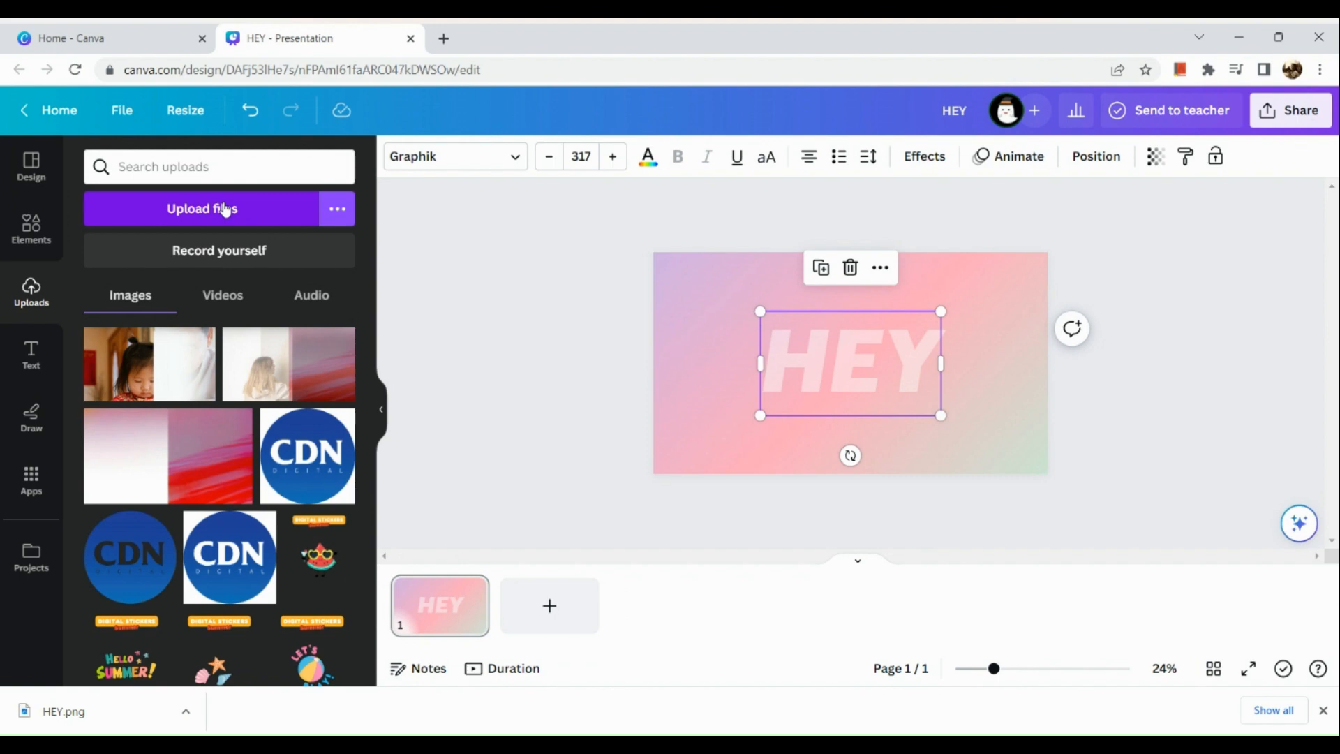
pyautogui.click(224, 207)
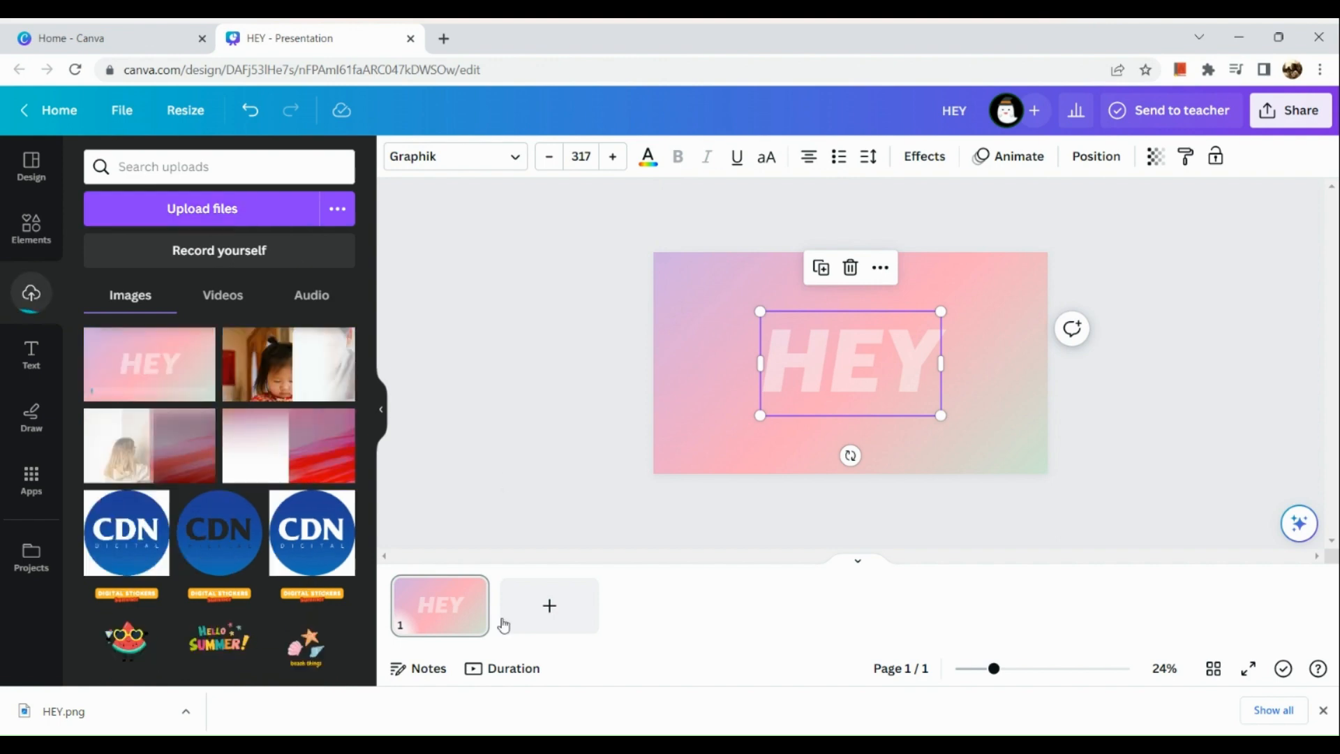
pyautogui.click(550, 606)
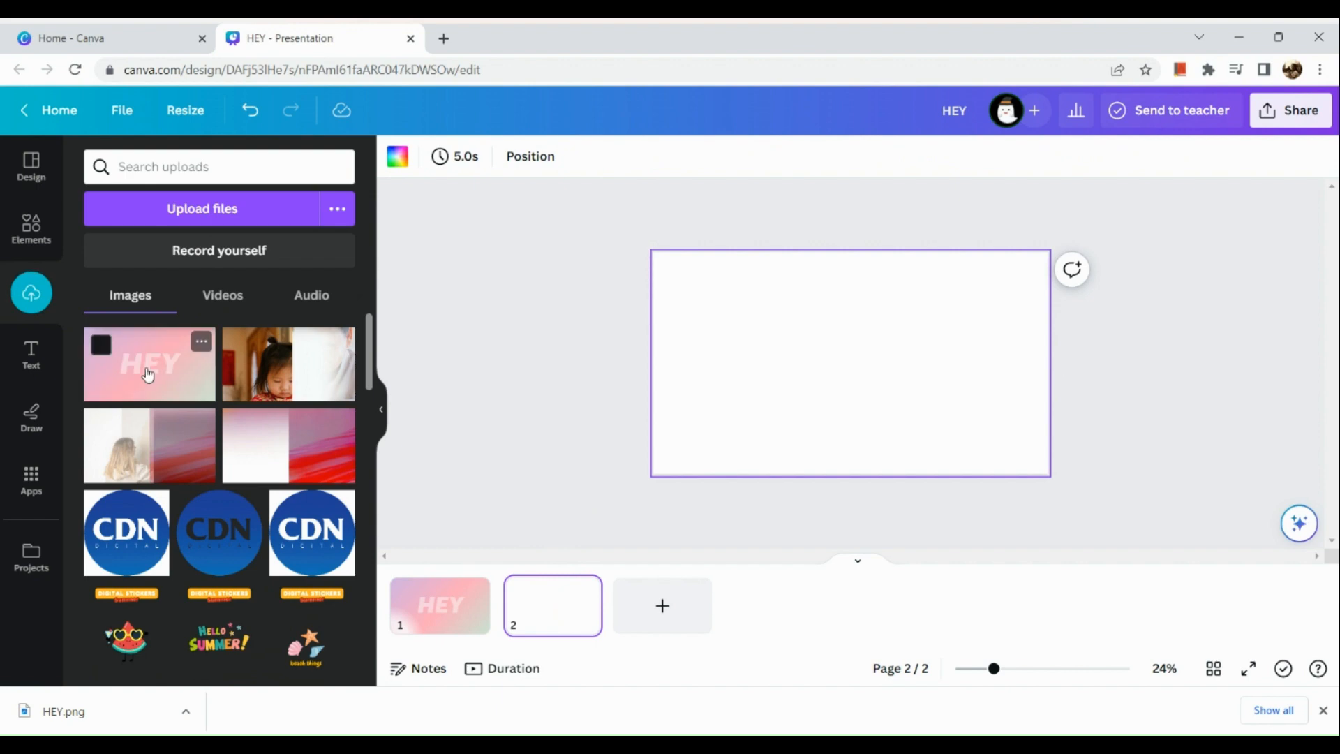
pyautogui.moveTo(148, 375); pyautogui.dragTo(676, 296)
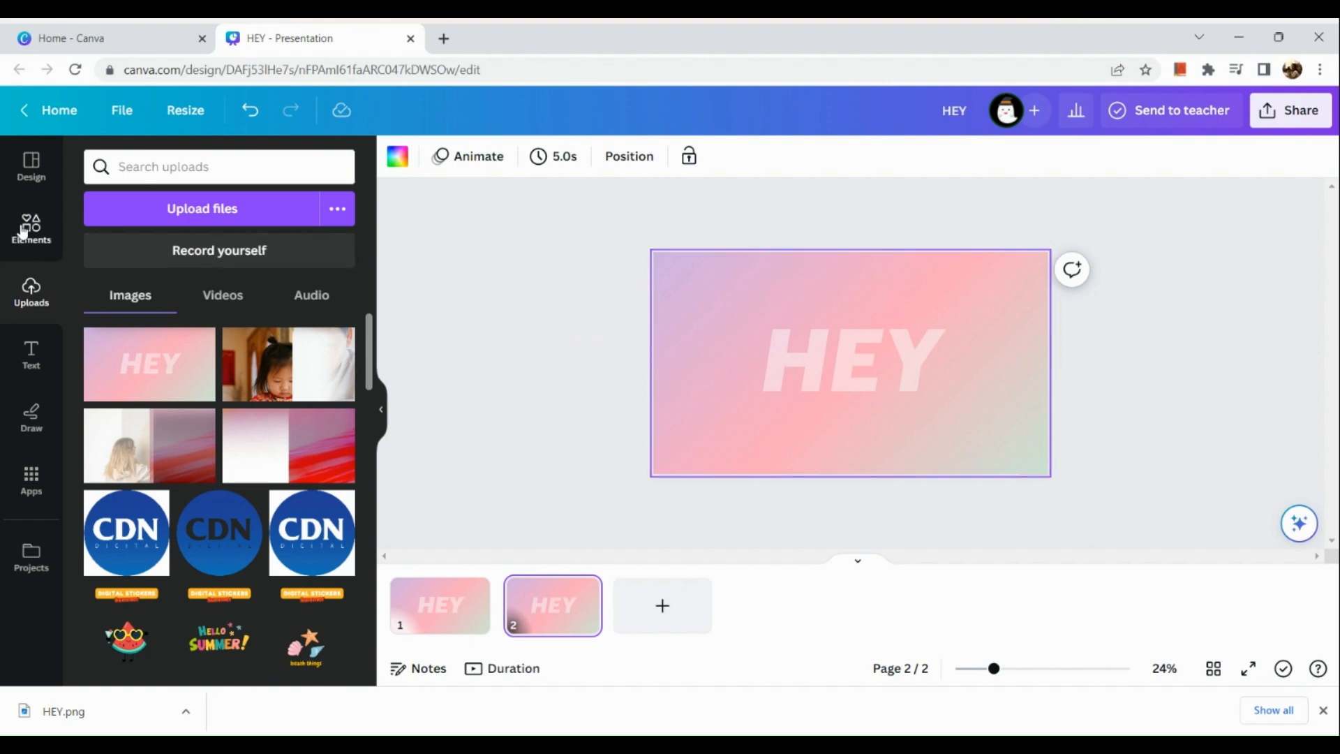
# - Remove the gradient background from the HEY image on page 2 with BG Remover
pyautogui.click(709, 298)
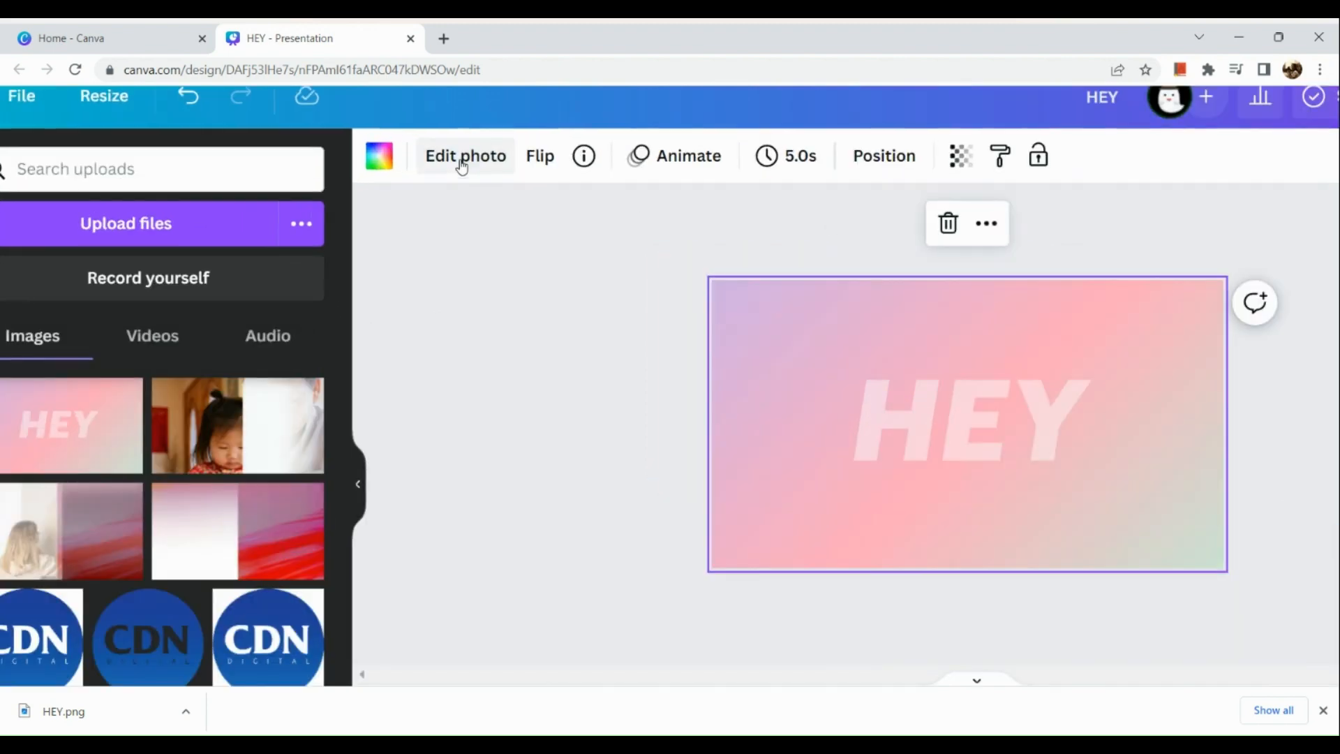
pyautogui.click(462, 165)
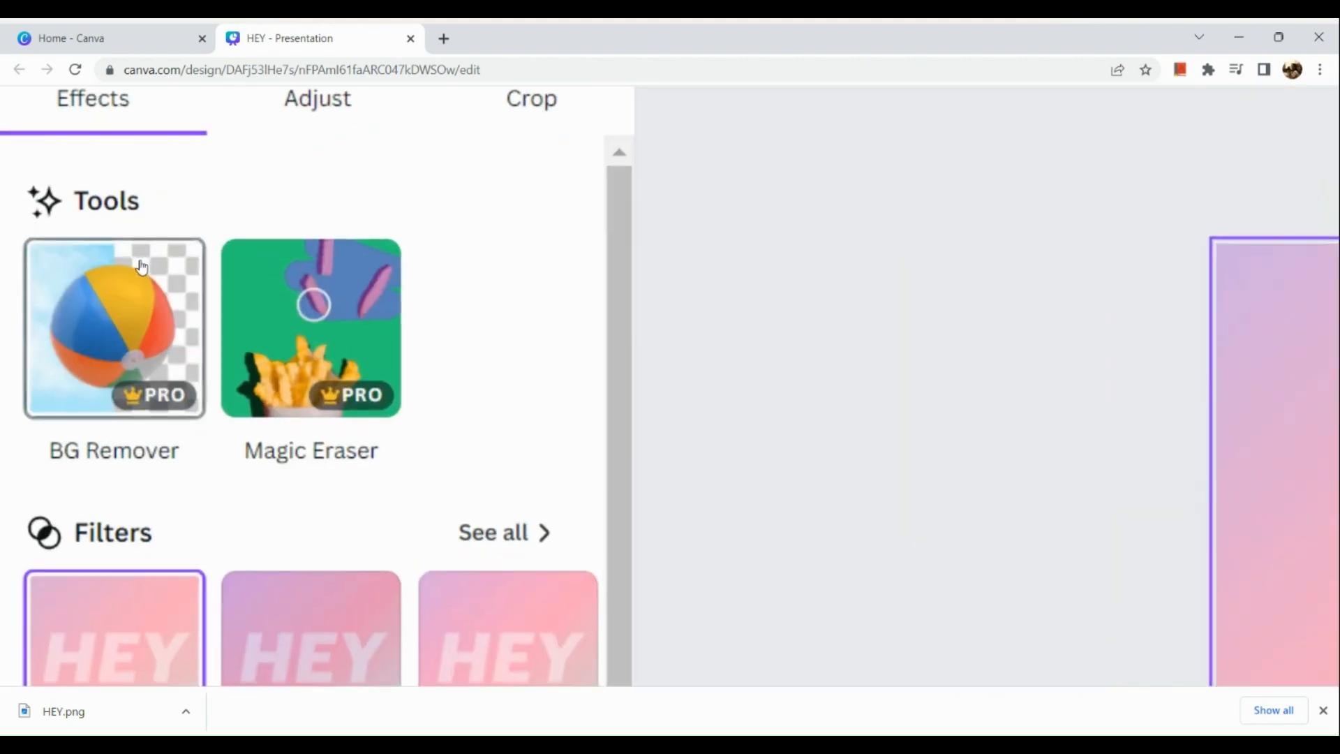
pyautogui.click(142, 267)
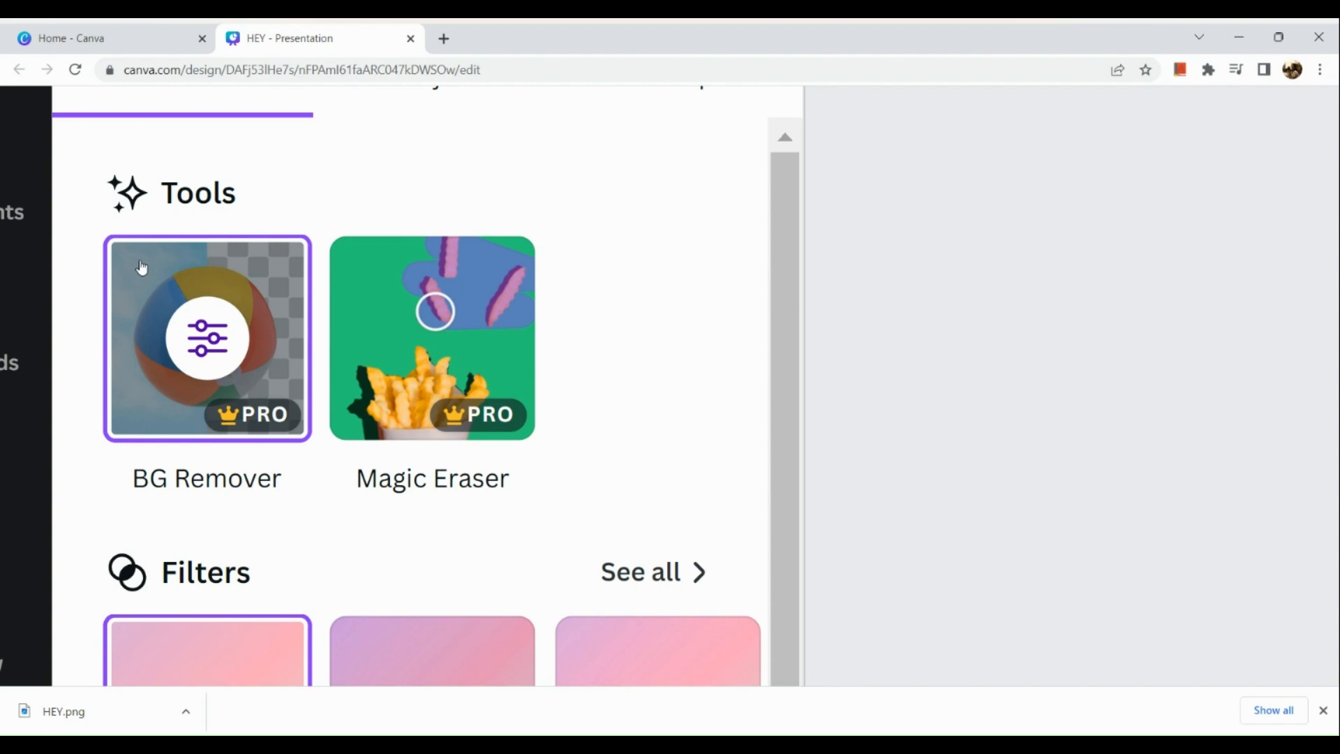
pyautogui.scroll(-5, 141, 268)
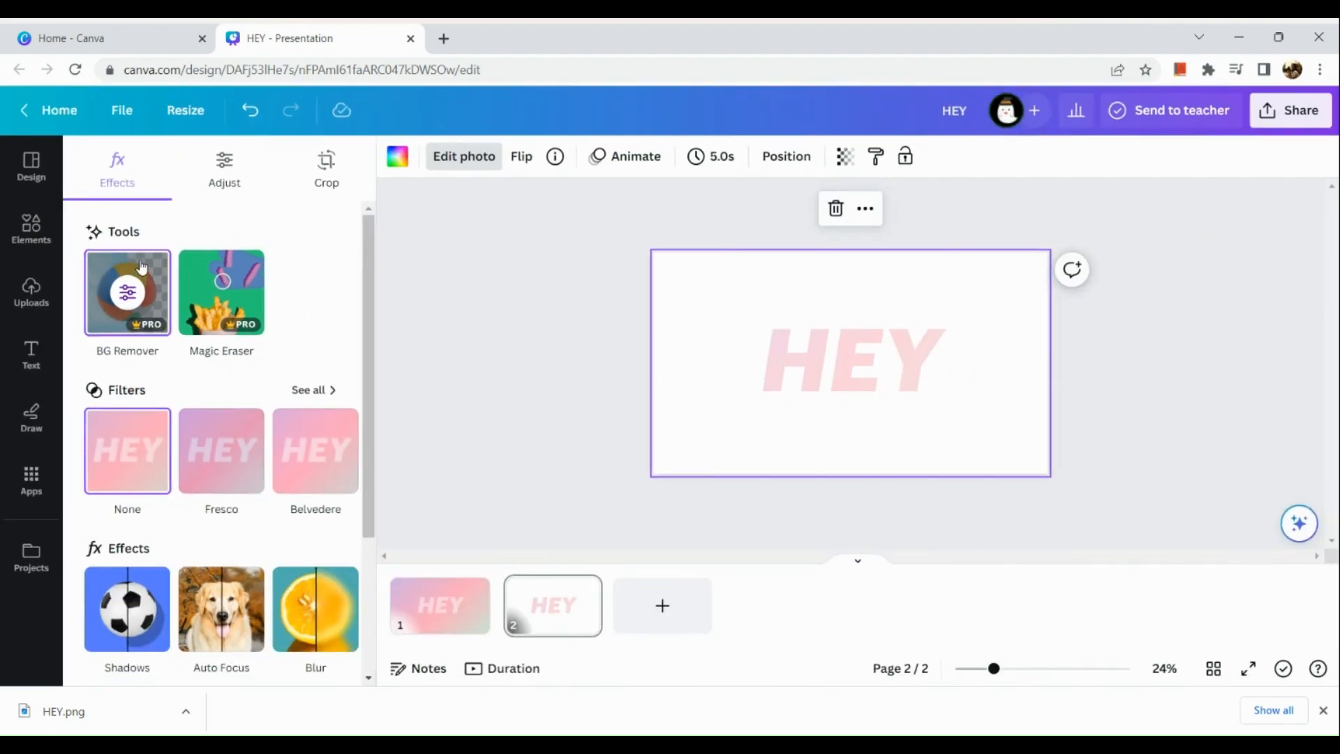
pyautogui.scroll(3, 899, 384)
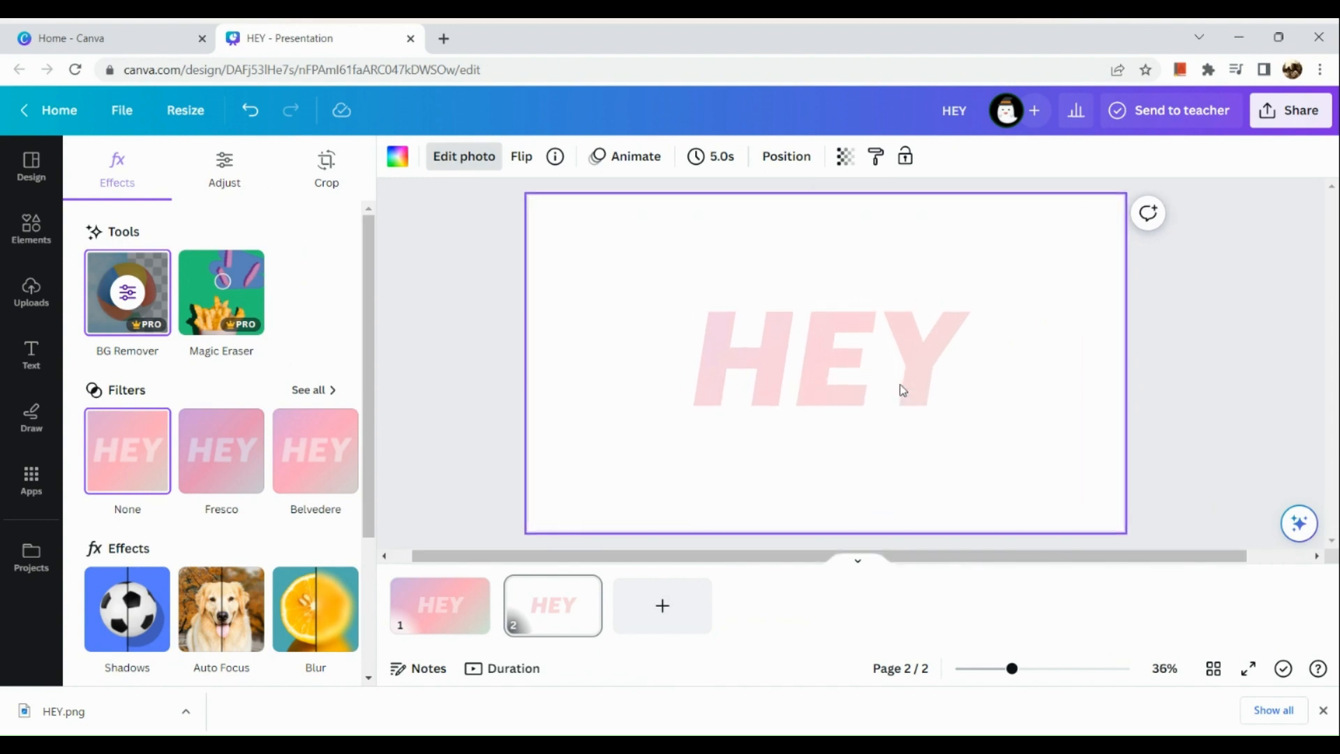
pyautogui.scroll(-2, 899, 384)
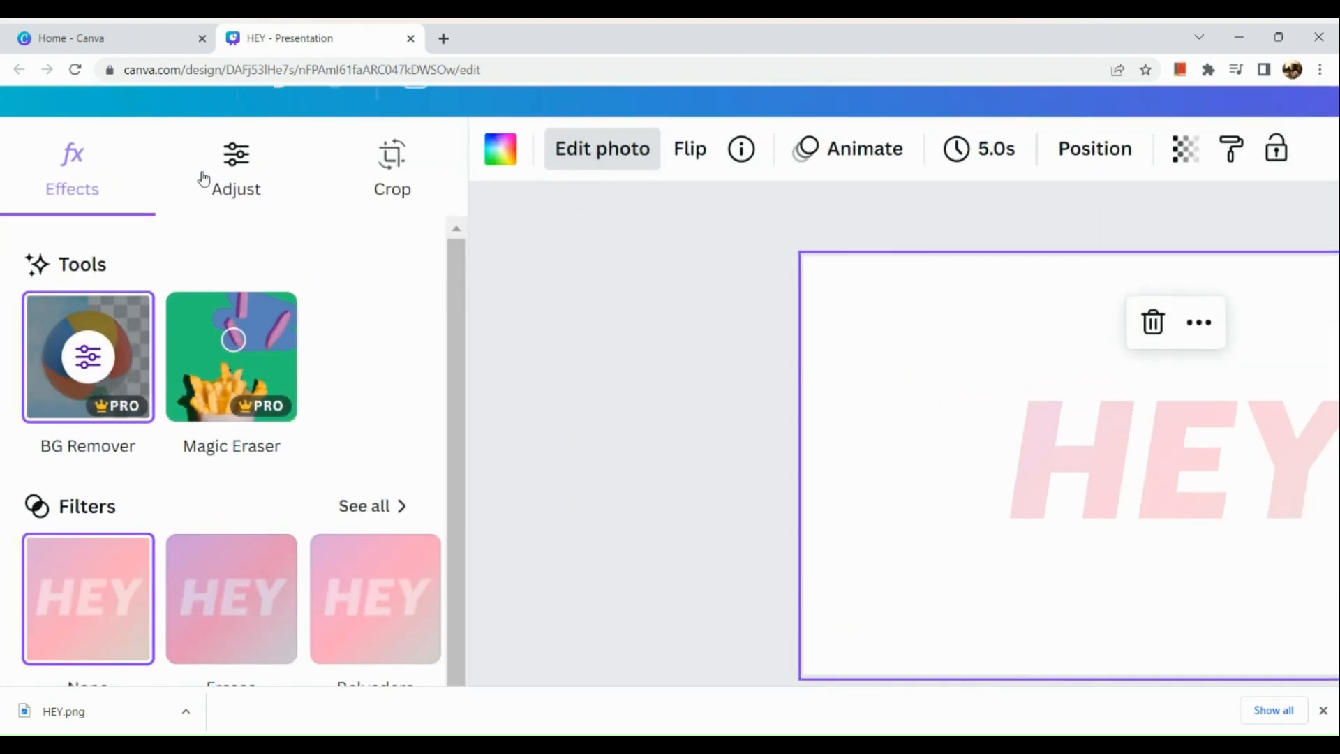
# - Adjust the HEY image on page 2 to brightness -28, contrast 31 and highlights 28
pyautogui.click(203, 177)
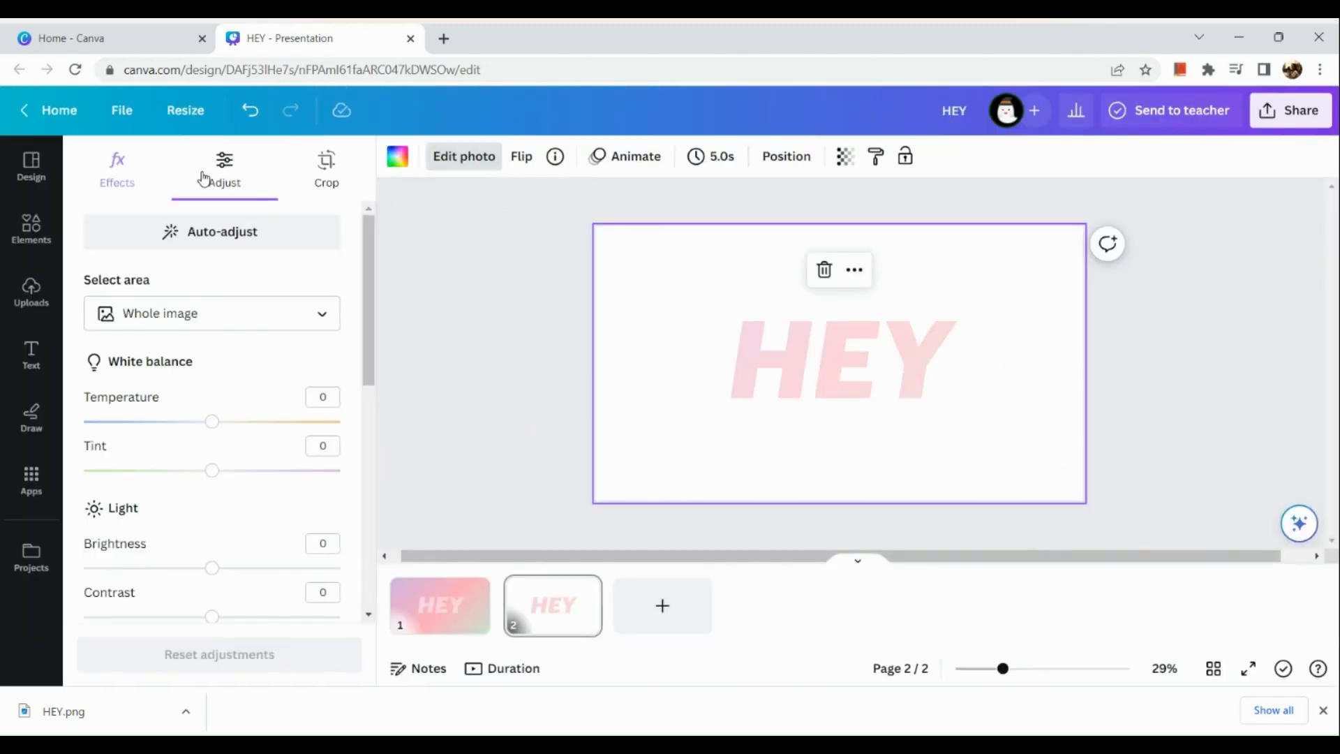
pyautogui.scroll(-3, 235, 617)
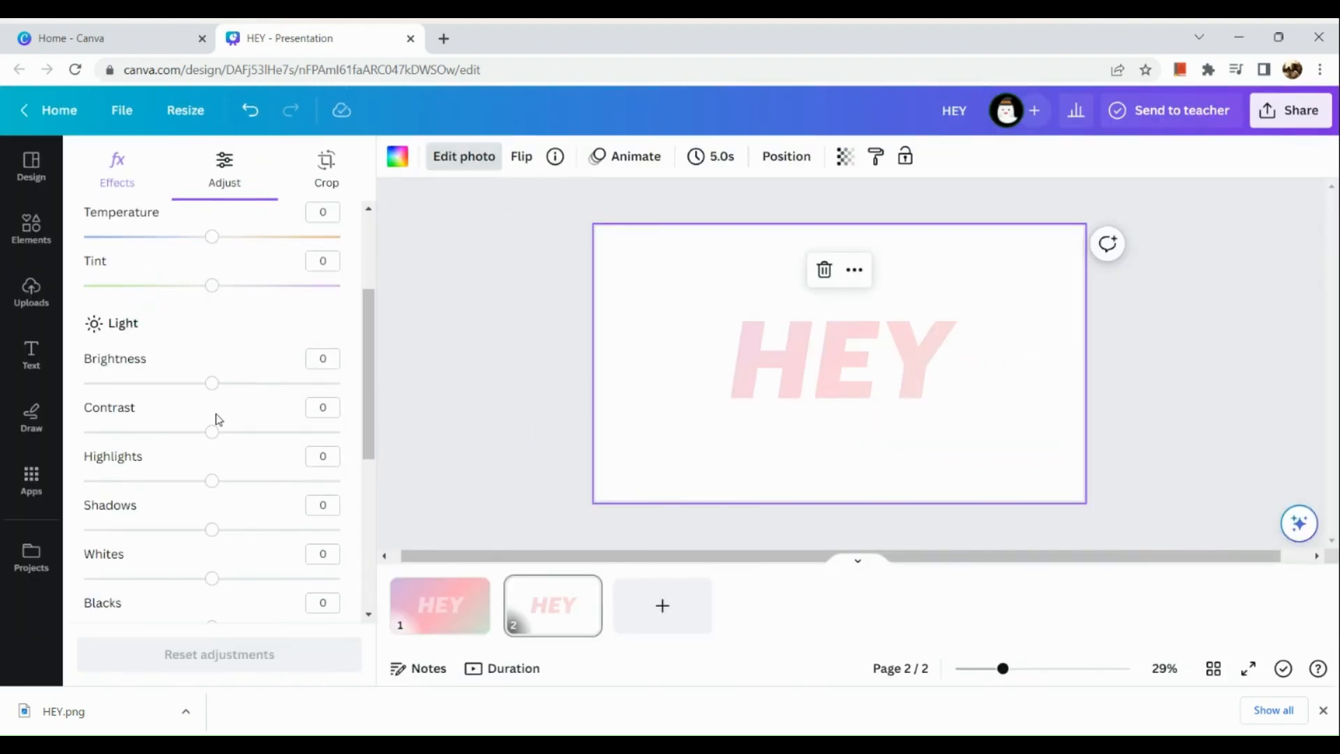
pyautogui.moveTo(211, 392); pyautogui.dragTo(254, 444)
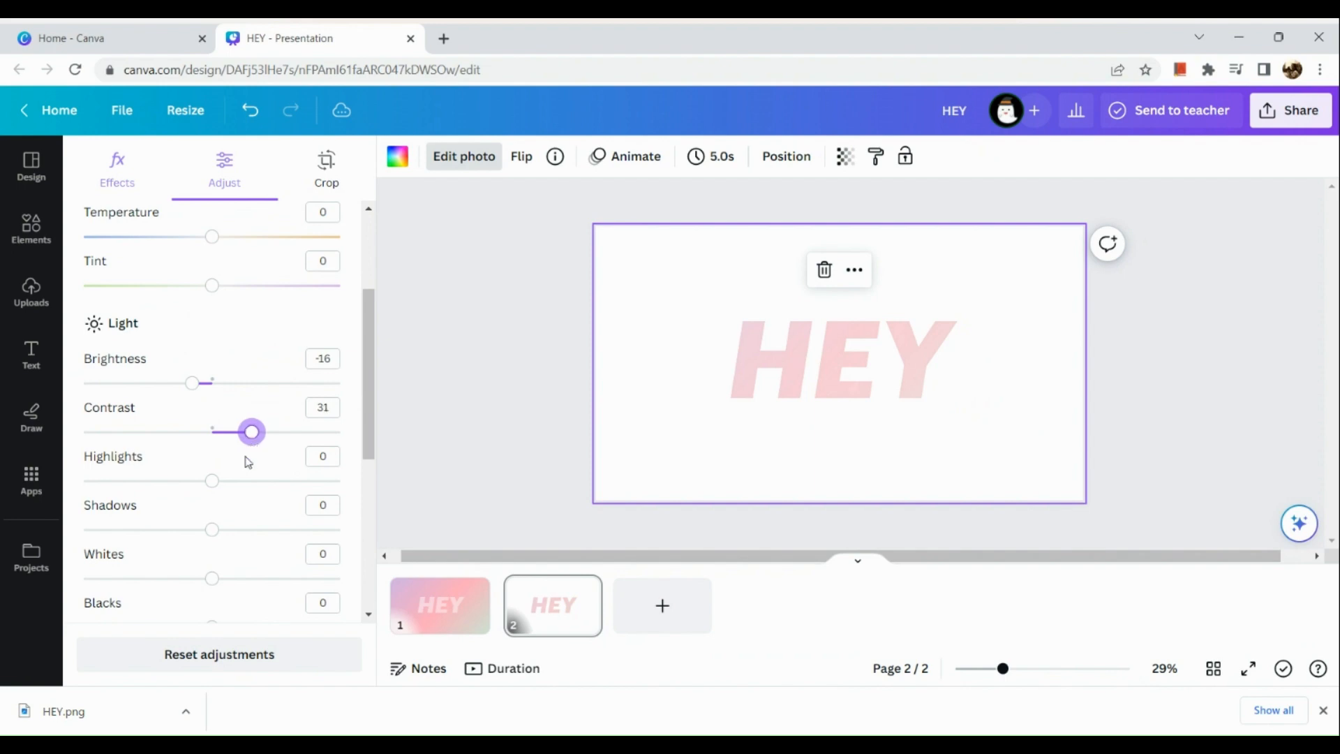
pyautogui.moveTo(209, 487); pyautogui.dragTo(248, 486)
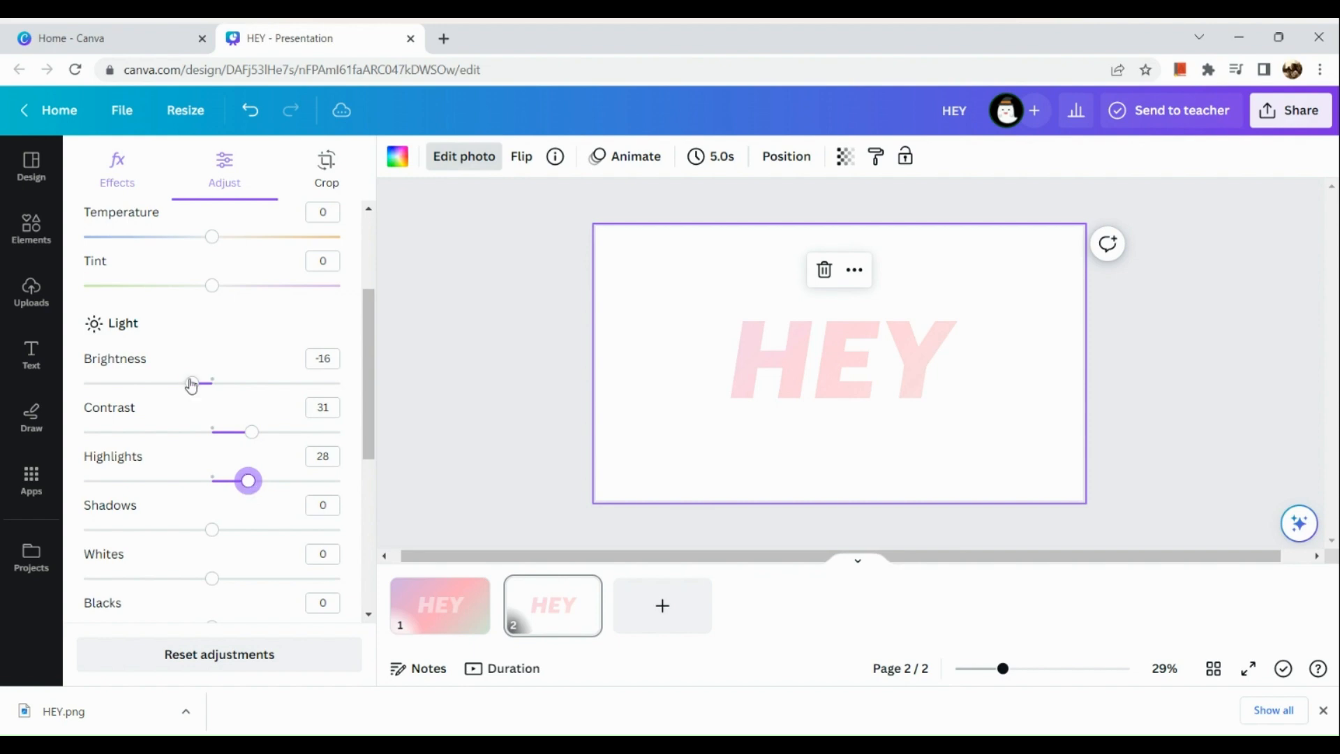
pyautogui.moveTo(191, 385); pyautogui.dragTo(178, 390)
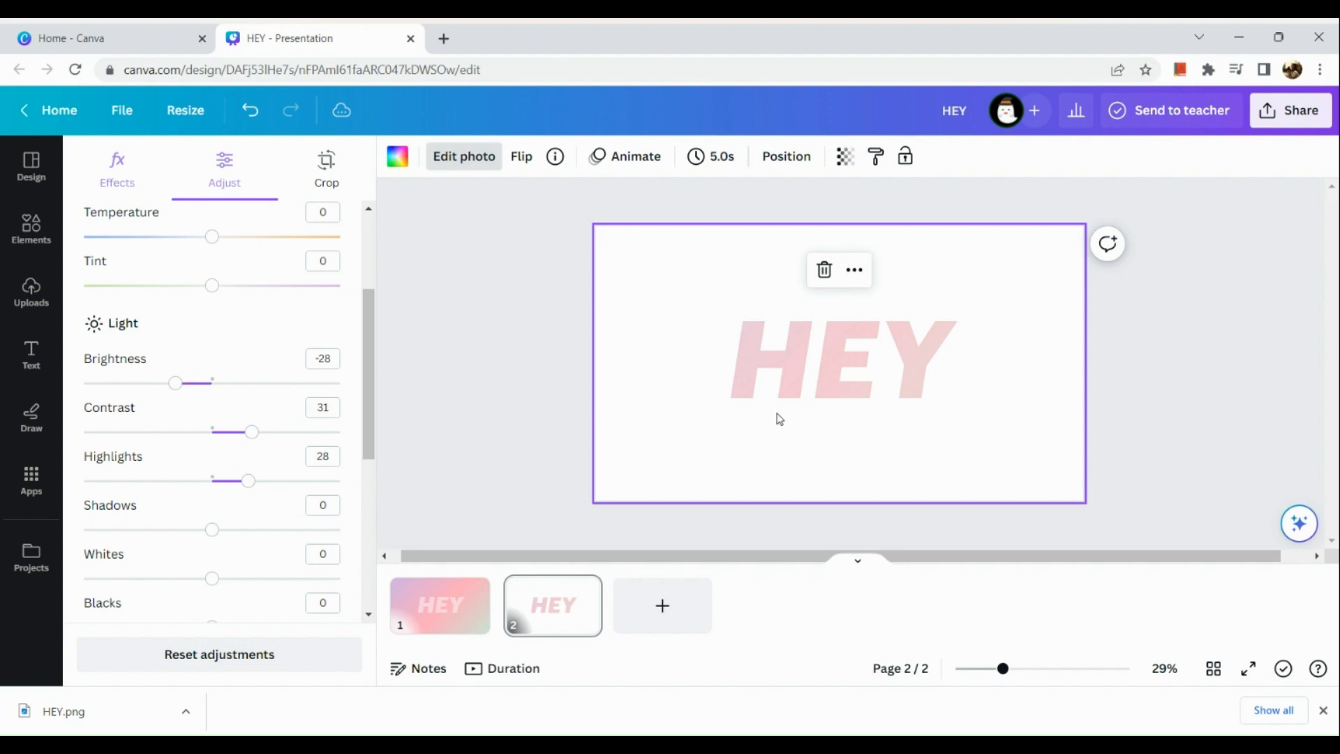
pyautogui.scroll(5, 779, 419)
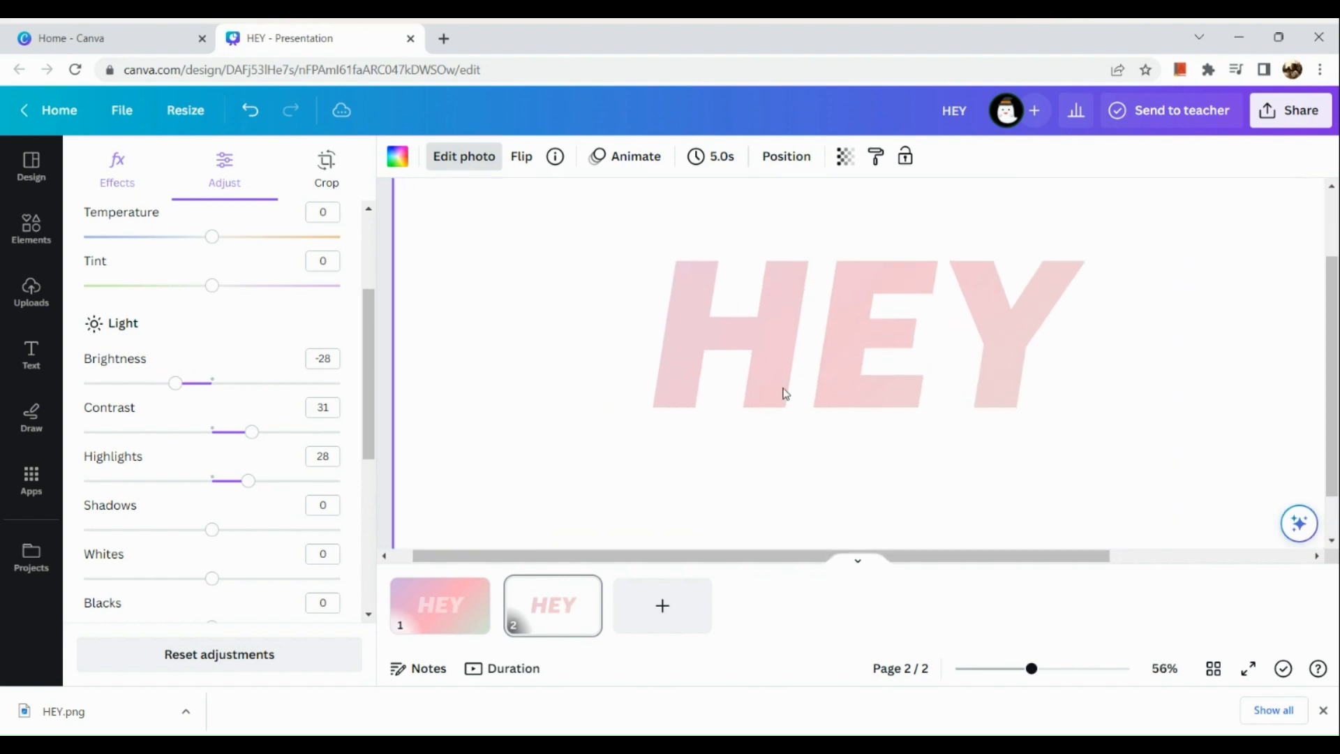
pyautogui.scroll(-5, 794, 380)
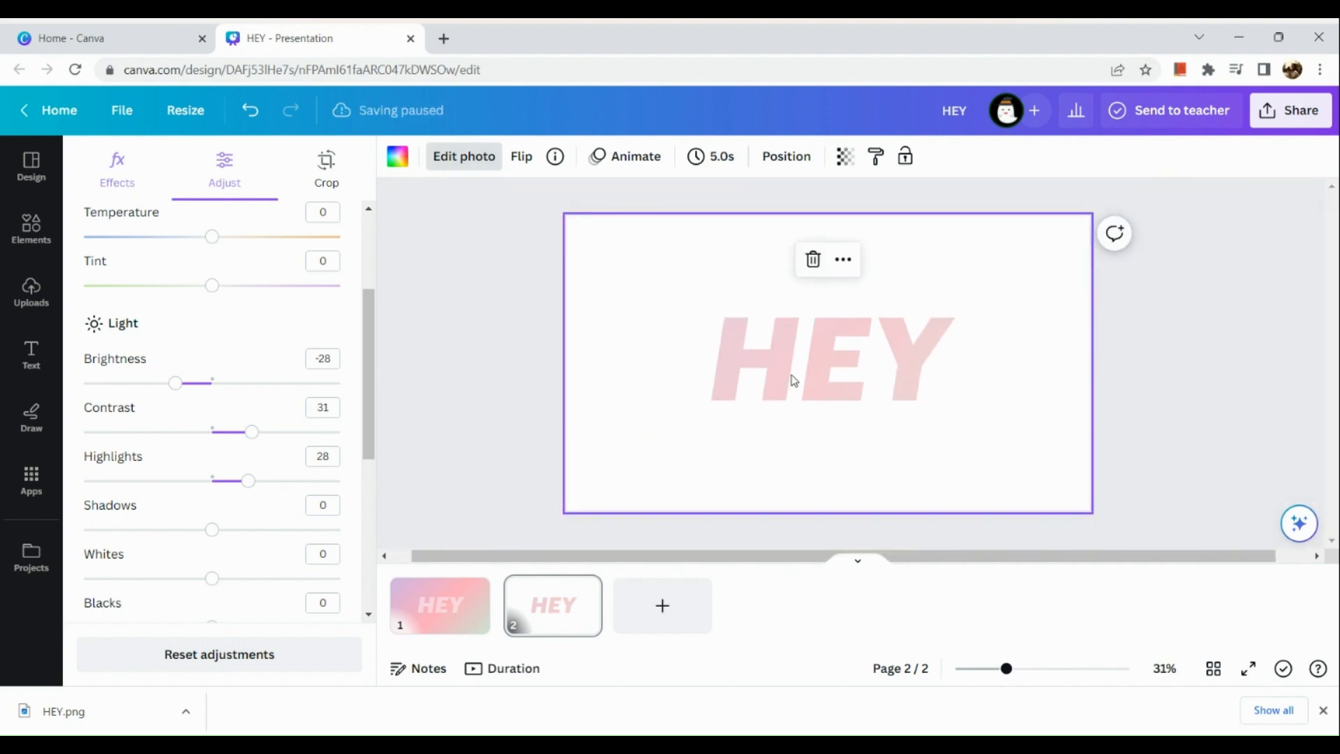